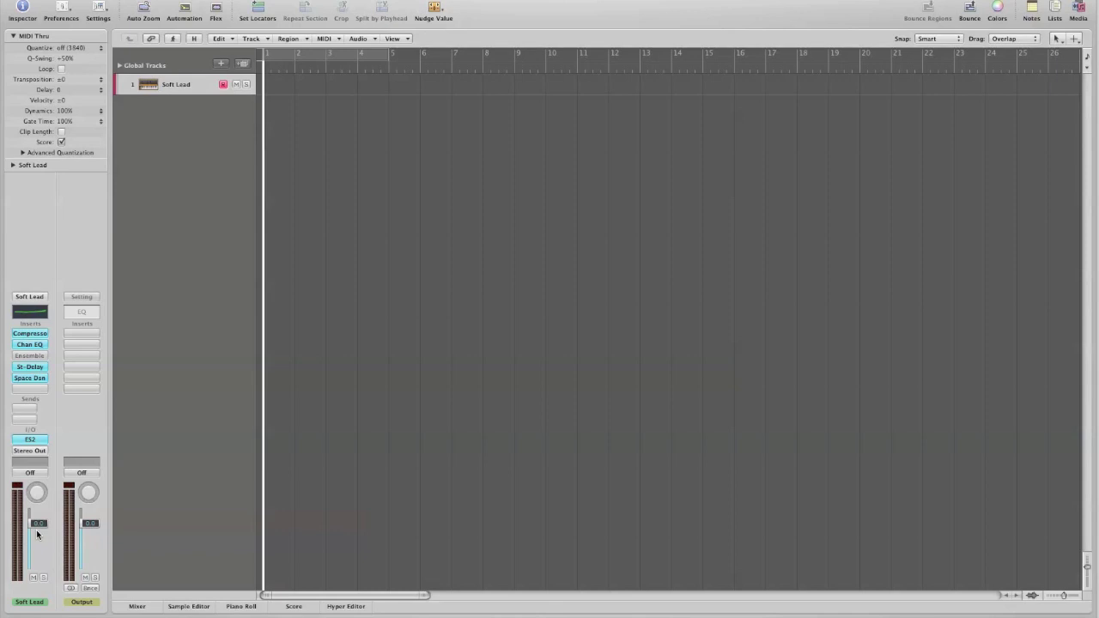
Step: Dip the Soft Lead volume and restore it to 0 dB, then show the Environment's Mixer layer
{"action": "left_click_drag", "start_coordinate": [37, 534], "coordinate": [36, 561]}
{"action": "left_click_drag", "start_coordinate": [36, 564], "coordinate": [38, 523]}
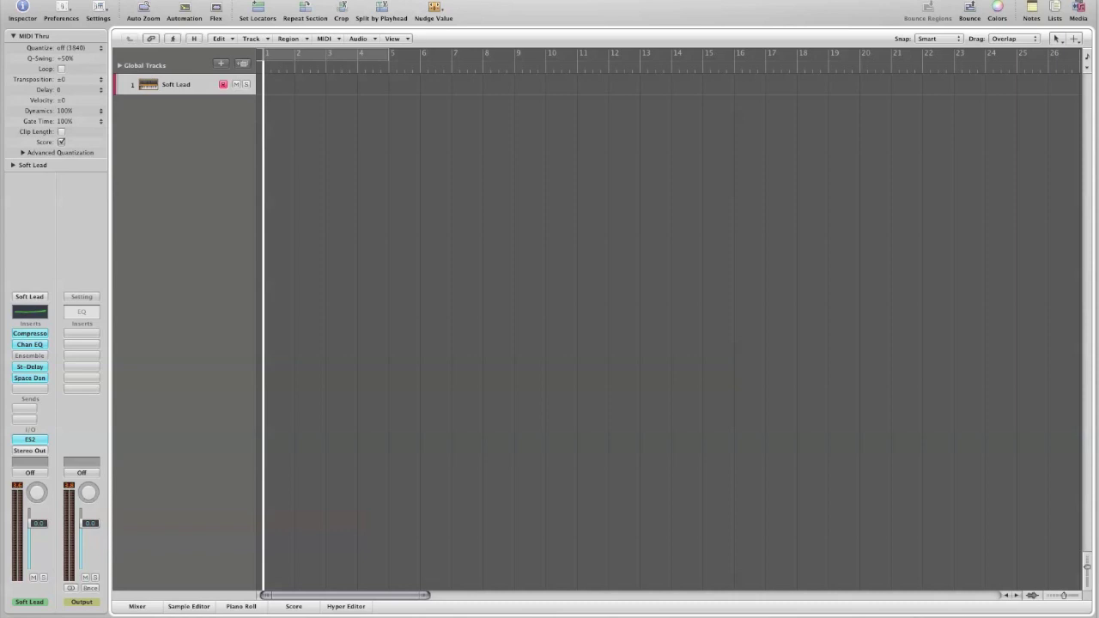
{"action": "left_click", "coordinate": [215, 1]}
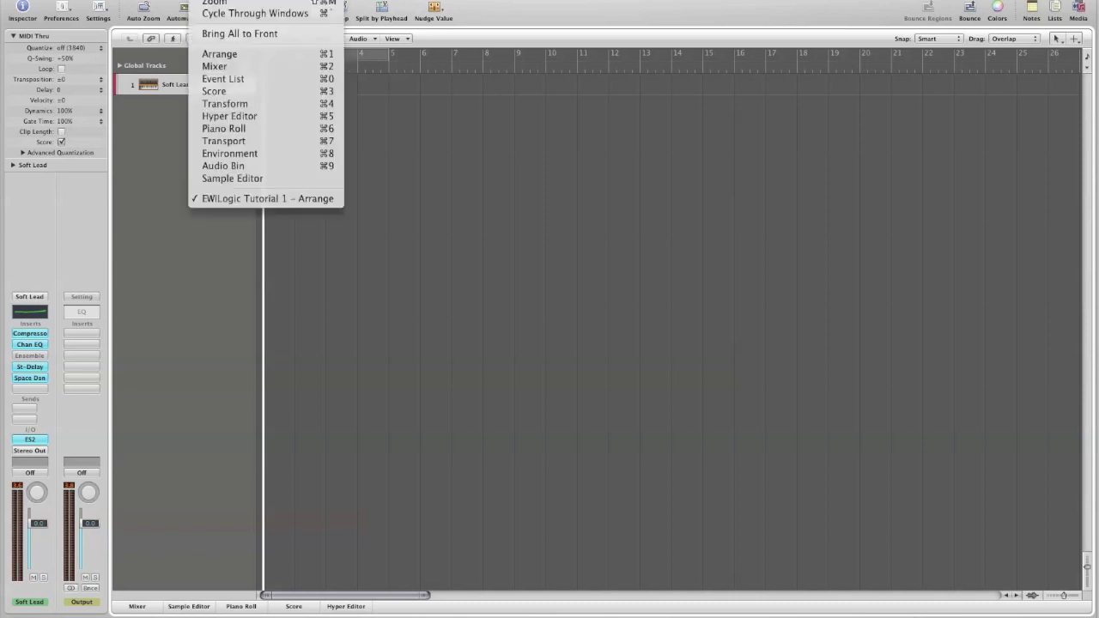
{"action": "left_click", "coordinate": [229, 153]}
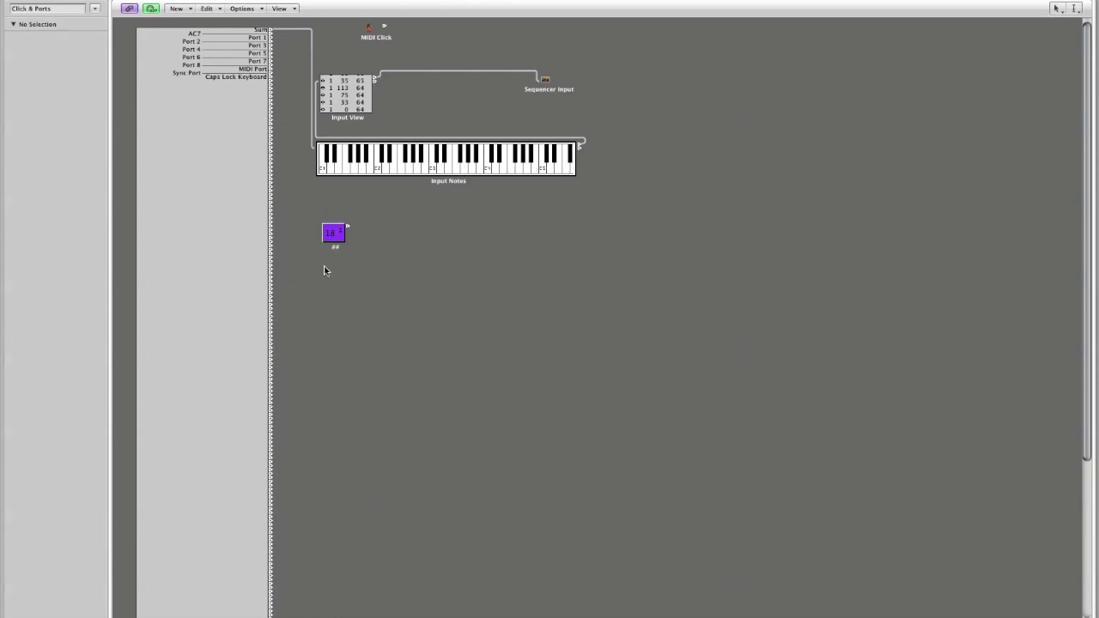
{"action": "left_click", "coordinate": [94, 8]}
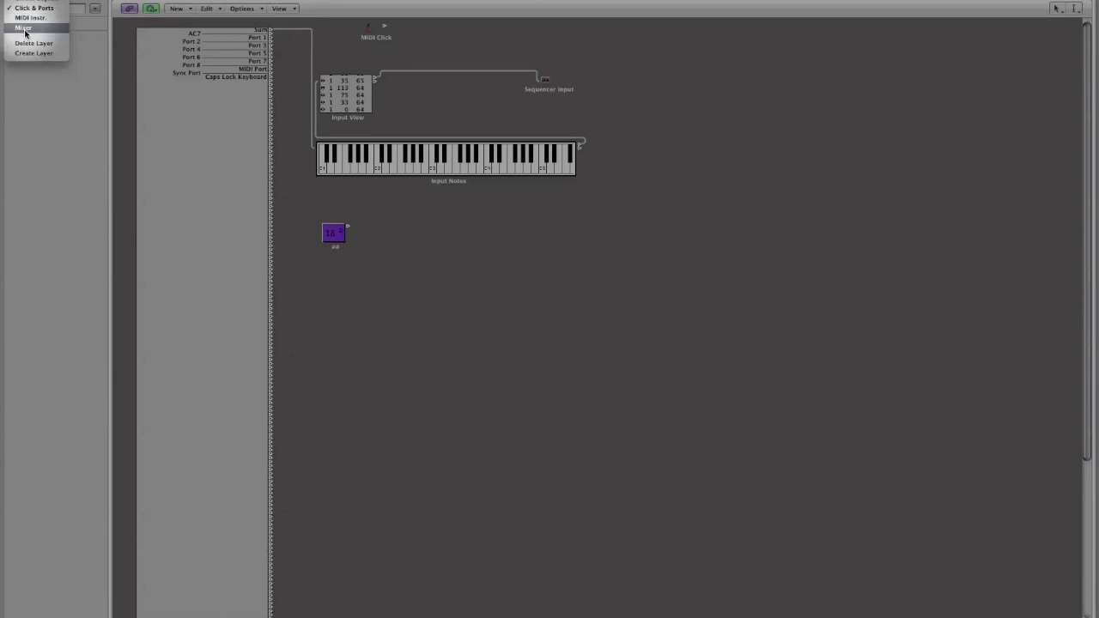
{"action": "left_click", "coordinate": [34, 31]}
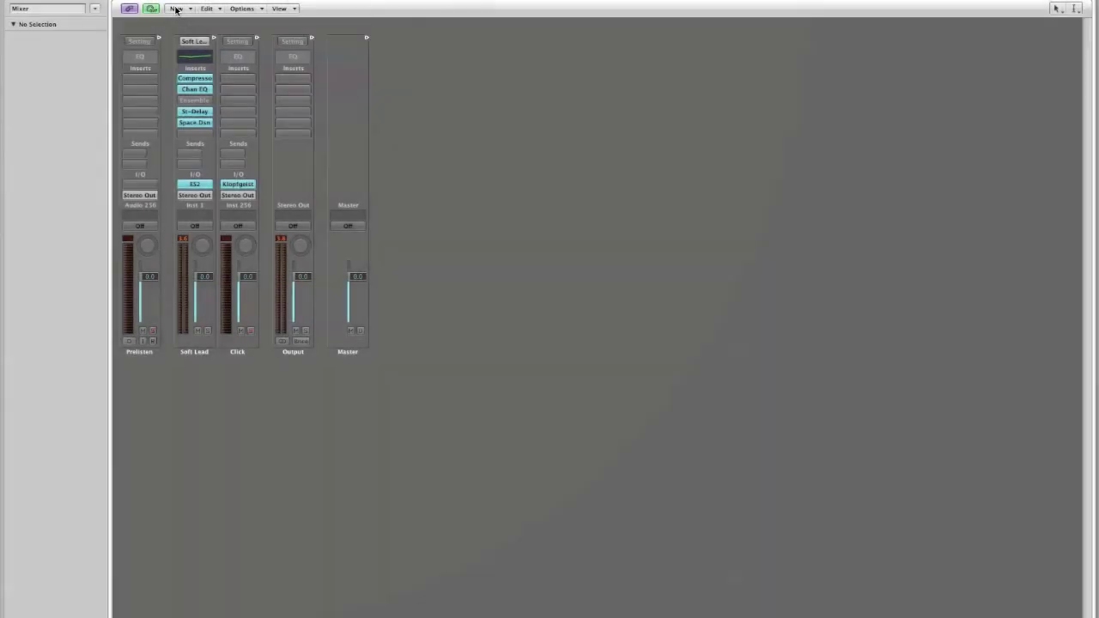
Step: Create an ornament, rename it MACRO IN, shrink it and place it bottom-left below the channel strips
{"action": "left_click", "coordinate": [176, 9]}
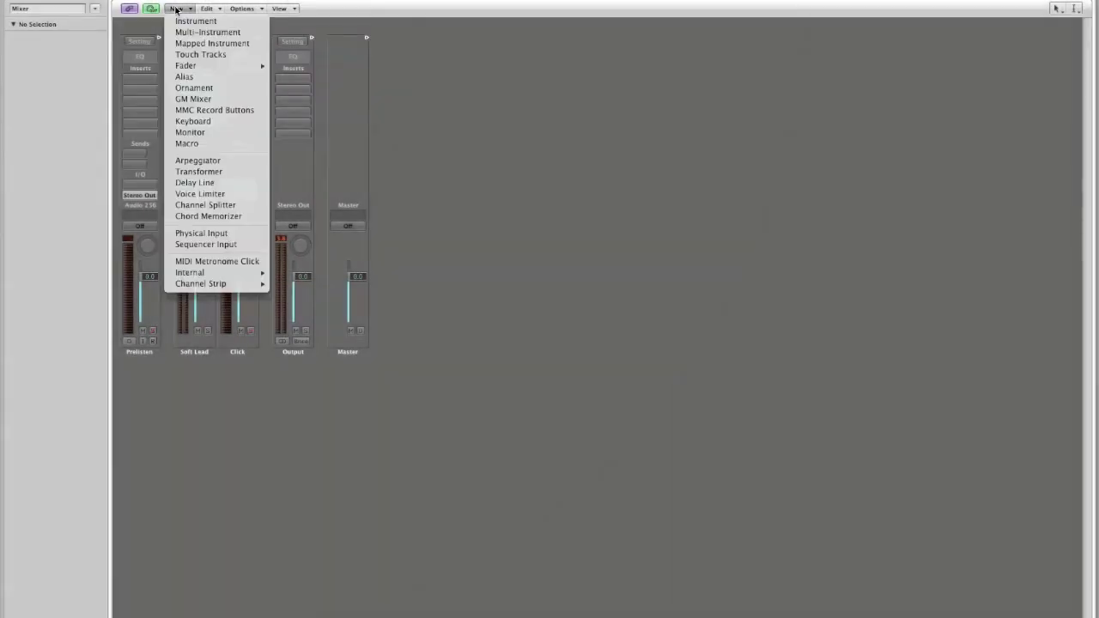
{"action": "left_click", "coordinate": [194, 87]}
{"action": "left_click_drag", "start_coordinate": [405, 130], "coordinate": [220, 511]}
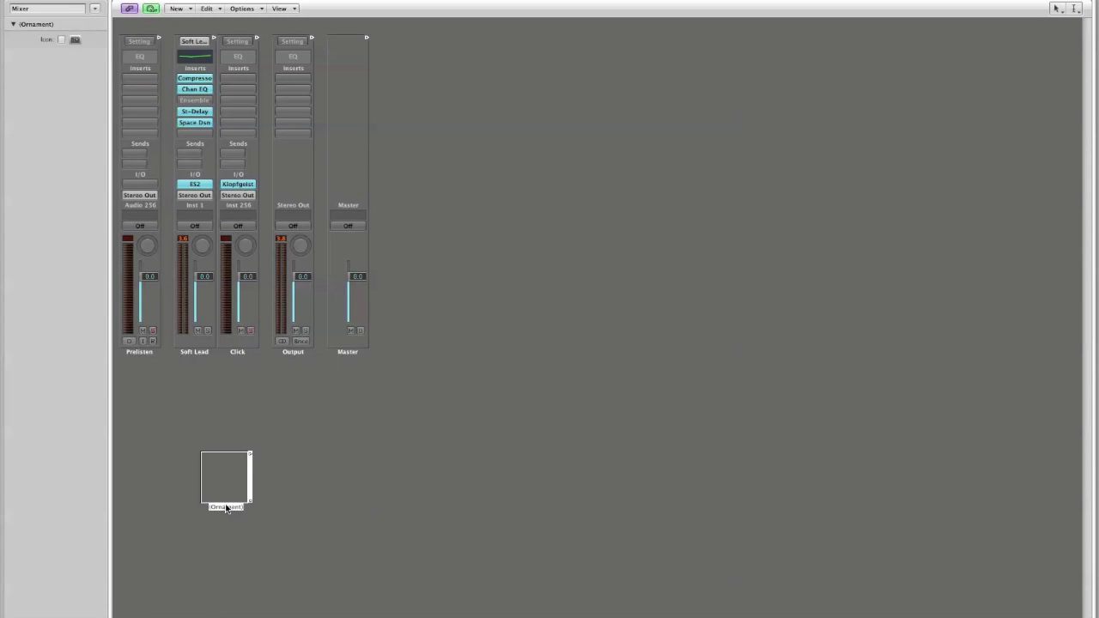
{"action": "double_click", "coordinate": [225, 507]}
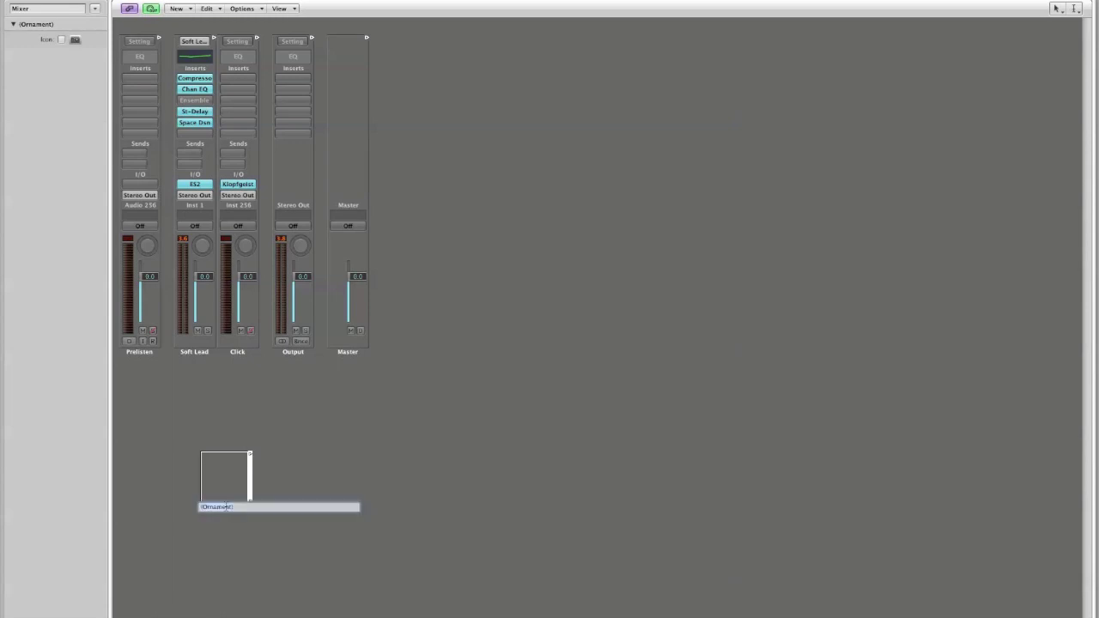
{"action": "type", "text": "MACRO IN"}
{"action": "key", "text": "Return"}
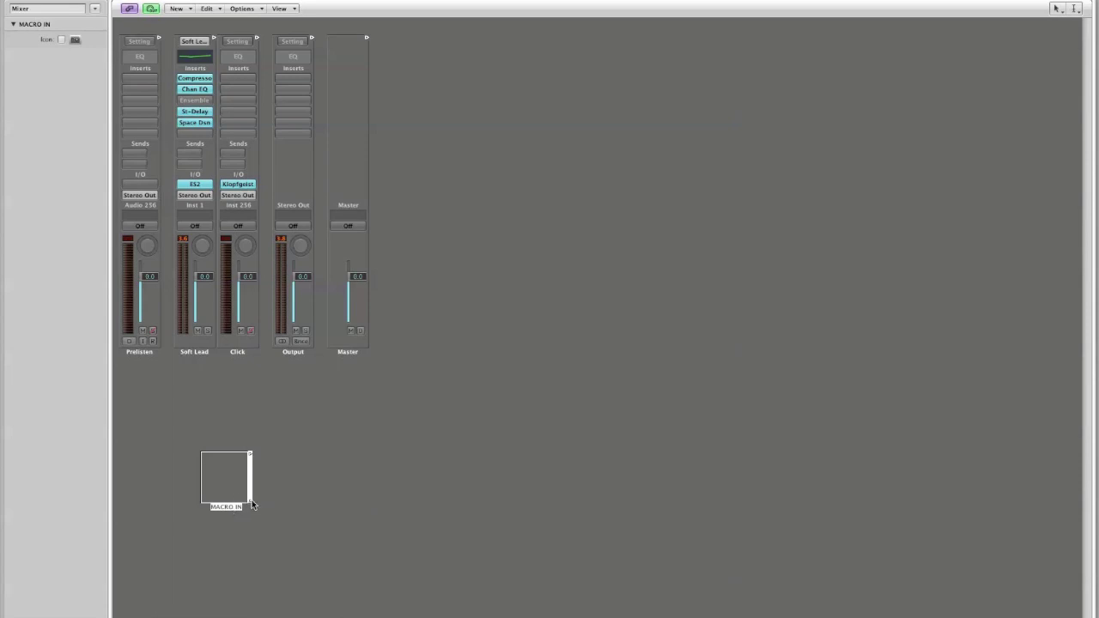
{"action": "left_click_drag", "start_coordinate": [255, 506], "coordinate": [223, 468]}
{"action": "left_click_drag", "start_coordinate": [218, 528], "coordinate": [218, 525]}
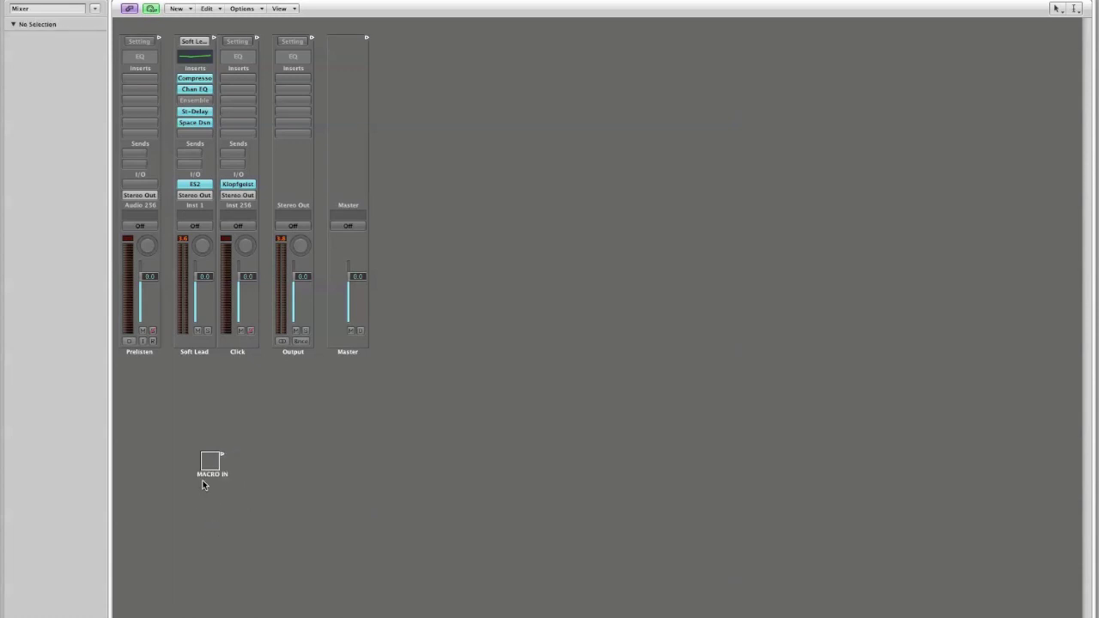
{"action": "left_click_drag", "start_coordinate": [209, 478], "coordinate": [187, 538]}
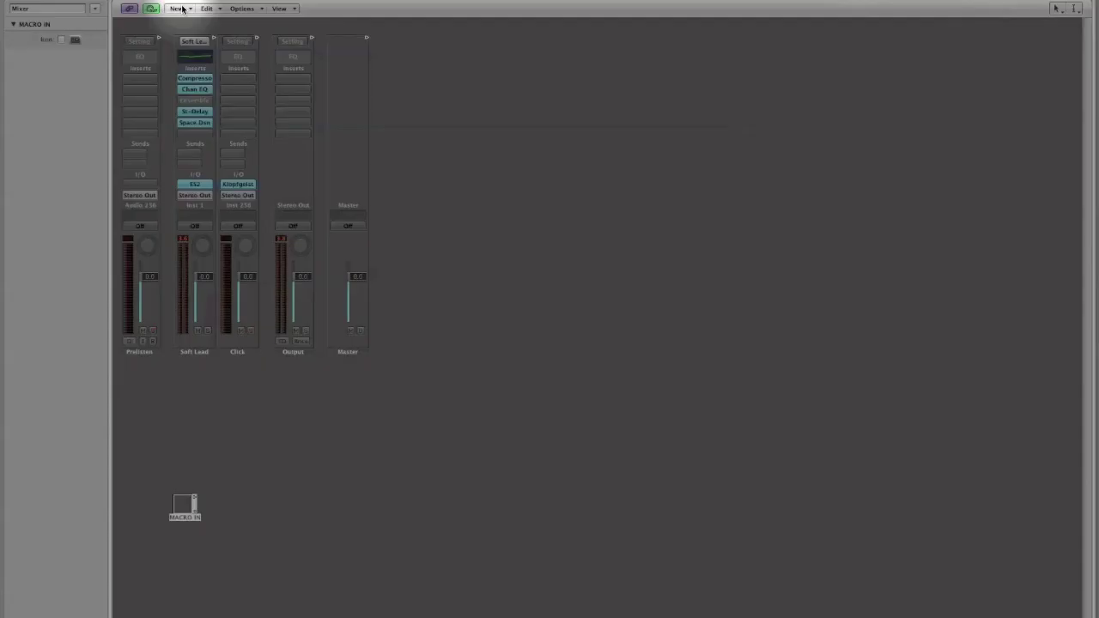
Step: Create a button fader styled Button 6, test it on and off, and position it above MACRO IN
{"action": "left_click", "coordinate": [182, 9]}
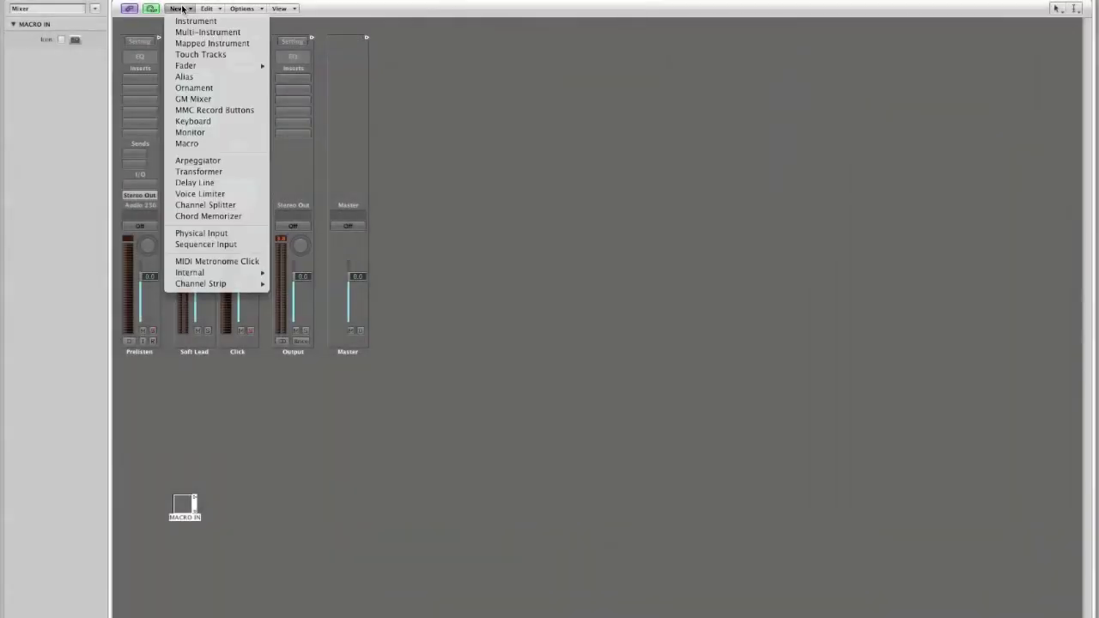
{"action": "mouse_move", "coordinate": [196, 68]}
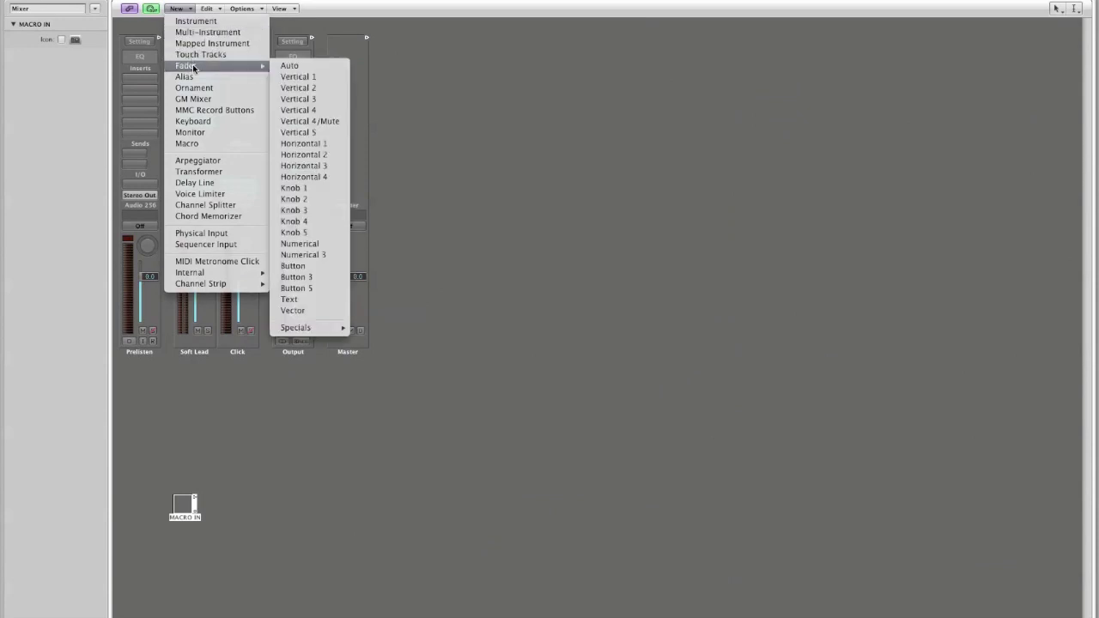
{"action": "left_click", "coordinate": [293, 266]}
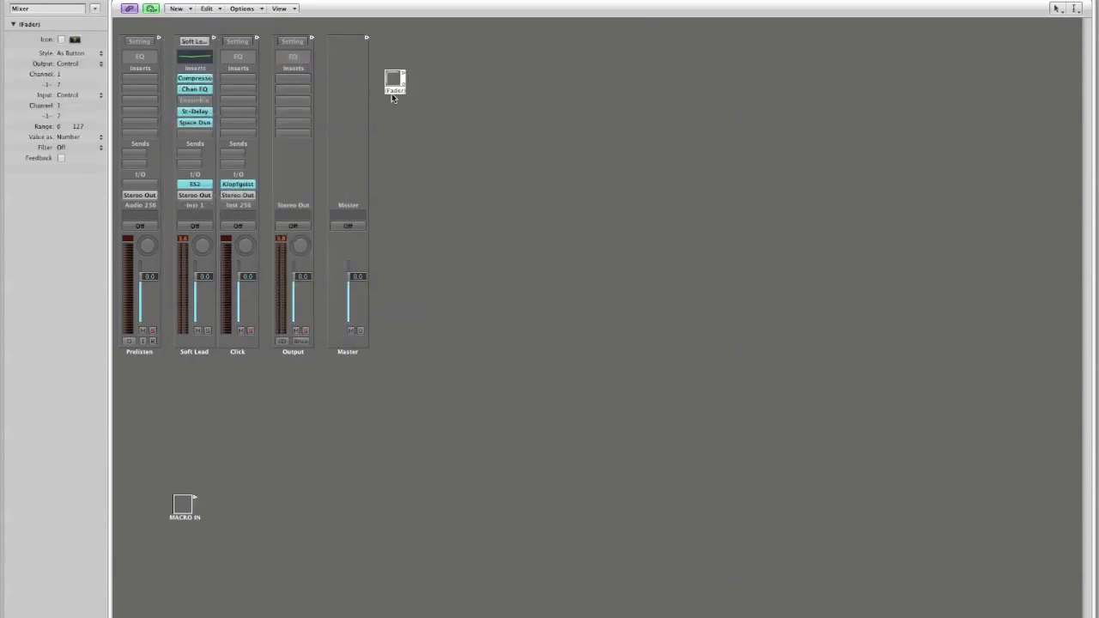
{"action": "left_click_drag", "start_coordinate": [392, 93], "coordinate": [180, 452]}
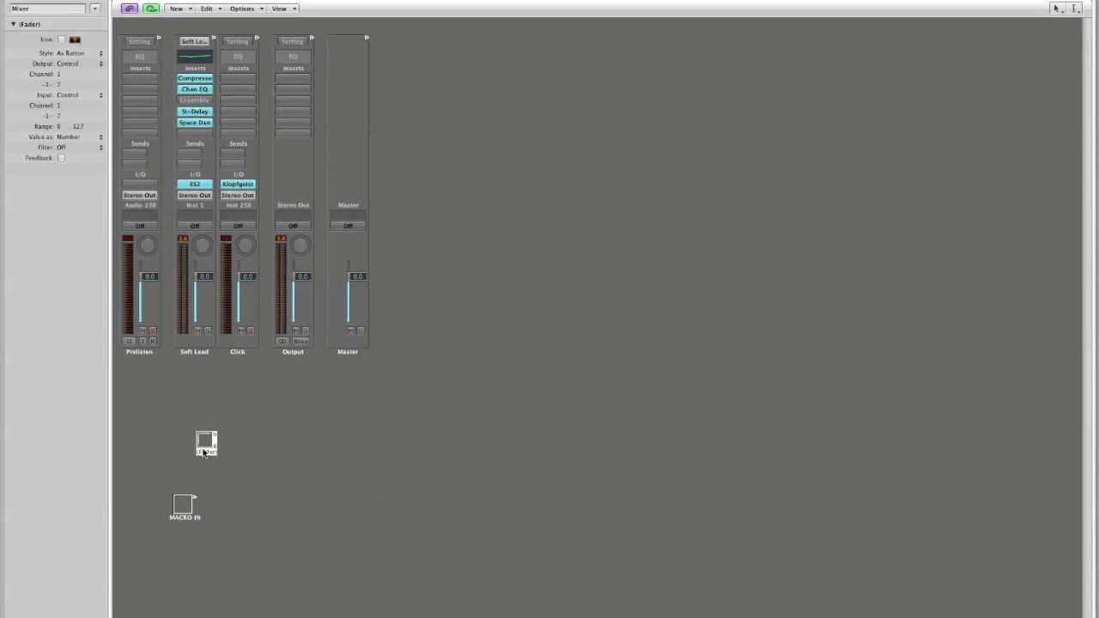
{"action": "left_click", "coordinate": [101, 53]}
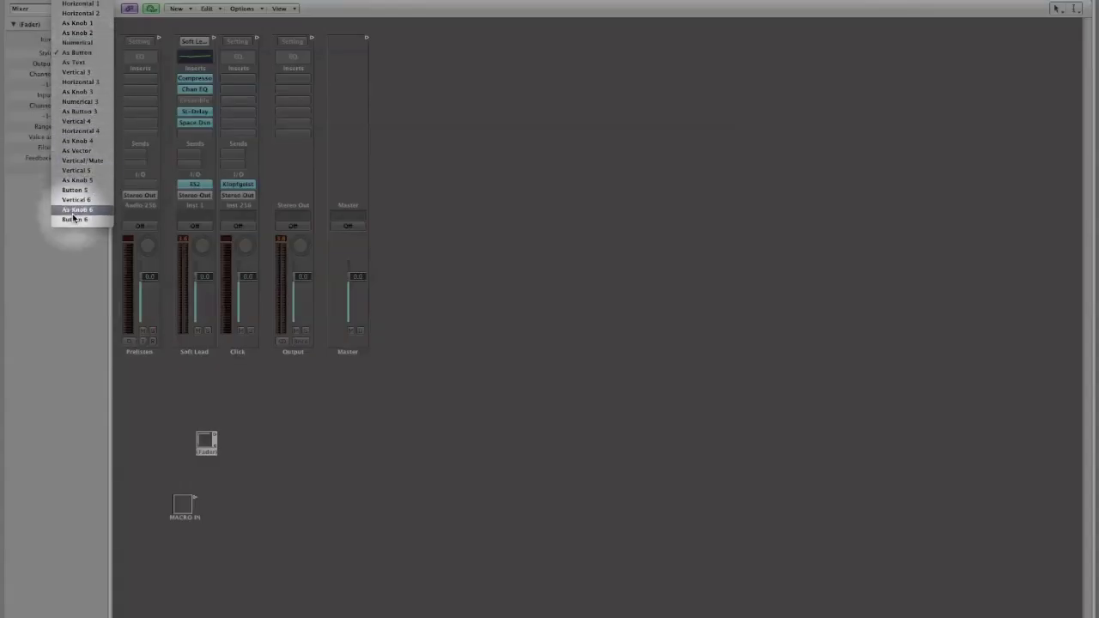
{"action": "left_click", "coordinate": [73, 221]}
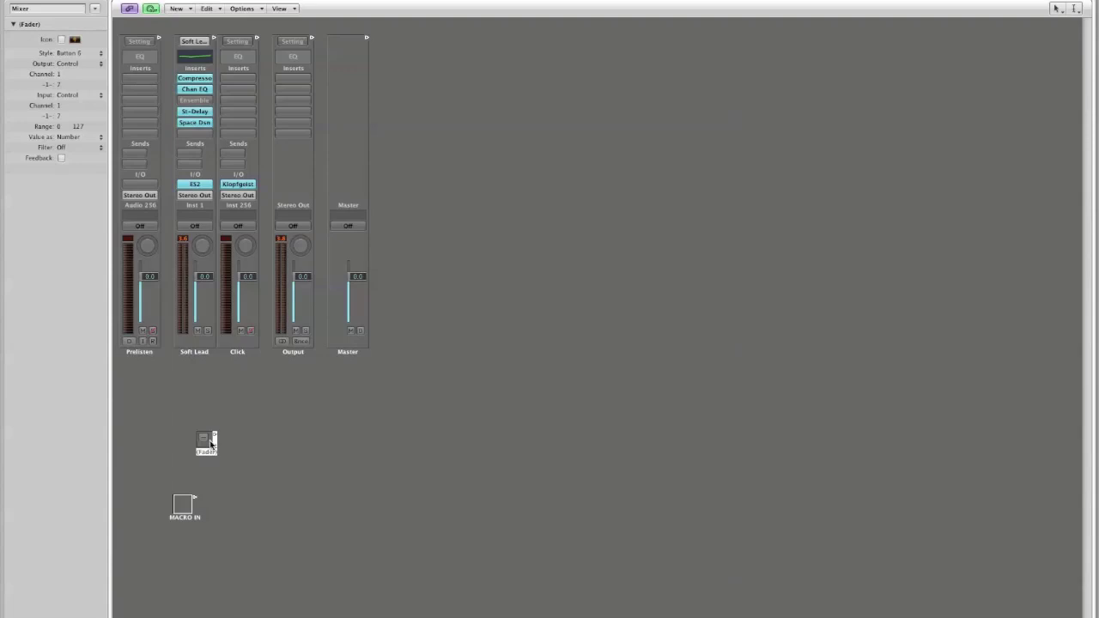
{"action": "left_click", "coordinate": [205, 440]}
{"action": "left_click", "coordinate": [207, 444]}
{"action": "left_click_drag", "start_coordinate": [198, 465], "coordinate": [188, 464]}
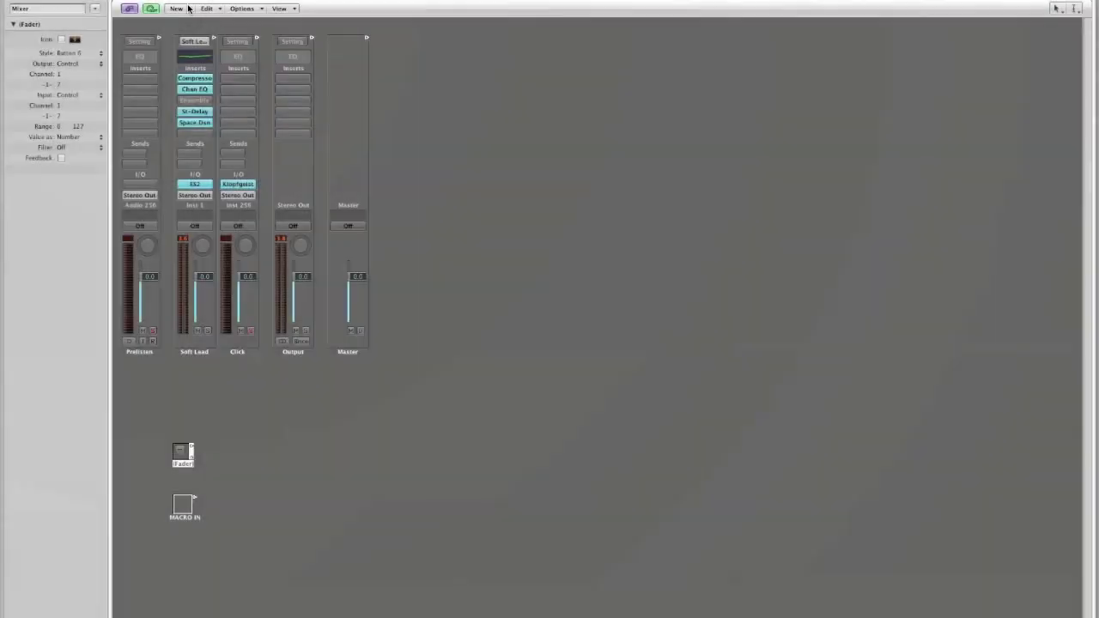
Step: Create a Cable Switcher beside the Button 6 fader, then marquee-select the fader
{"action": "left_click", "coordinate": [177, 9]}
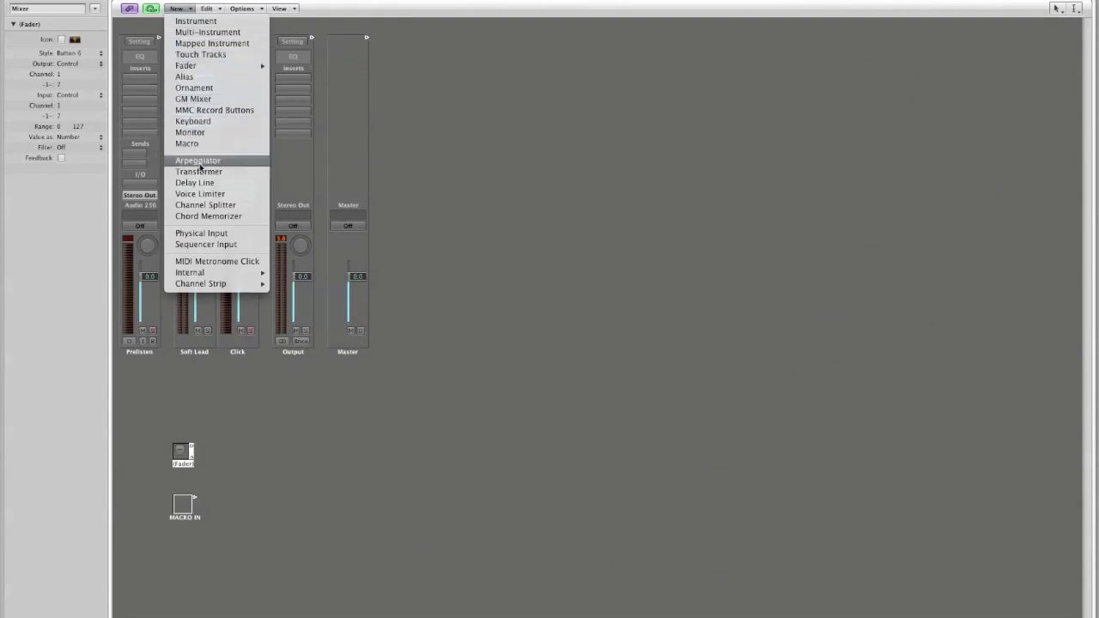
{"action": "mouse_move", "coordinate": [213, 69]}
{"action": "mouse_move", "coordinate": [306, 329]}
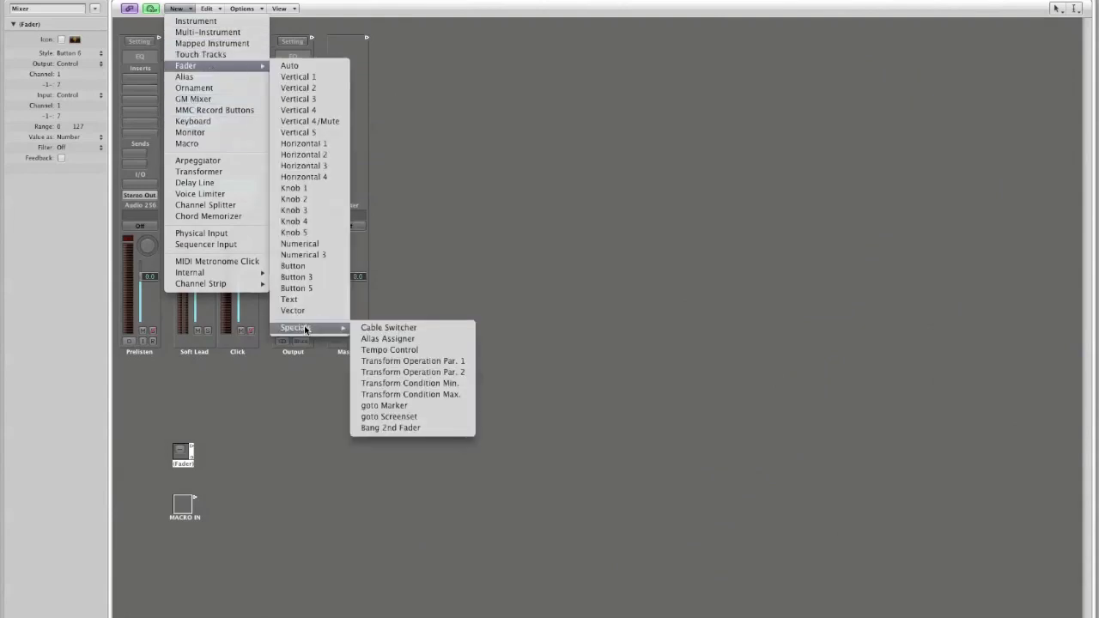
{"action": "left_click", "coordinate": [406, 328]}
{"action": "left_click_drag", "start_coordinate": [393, 110], "coordinate": [258, 496]}
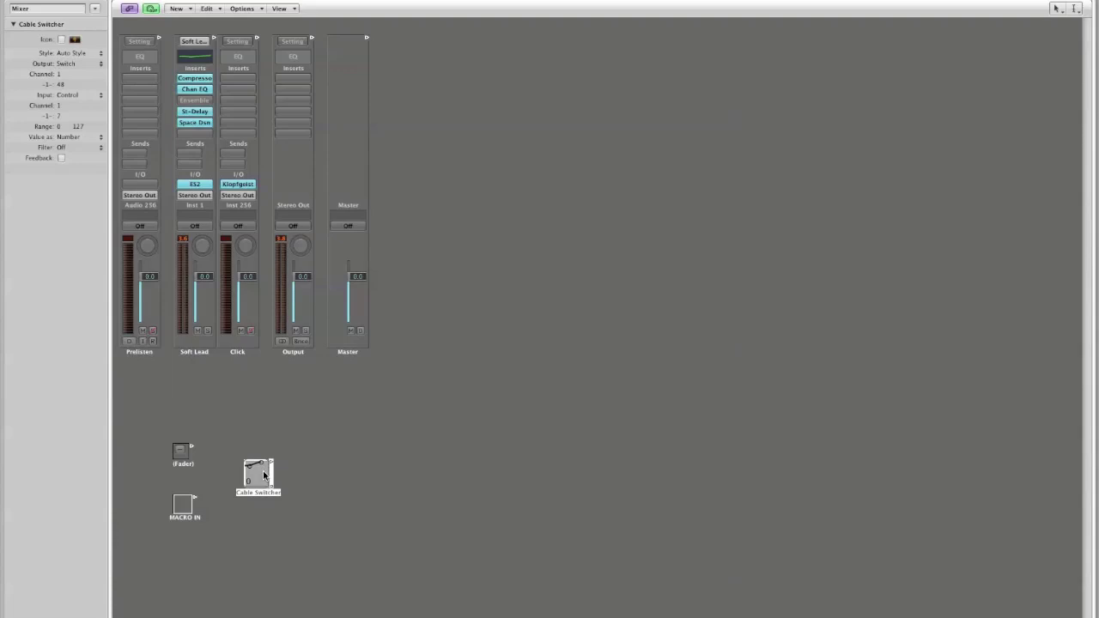
{"action": "left_click_drag", "start_coordinate": [152, 430], "coordinate": [208, 472]}
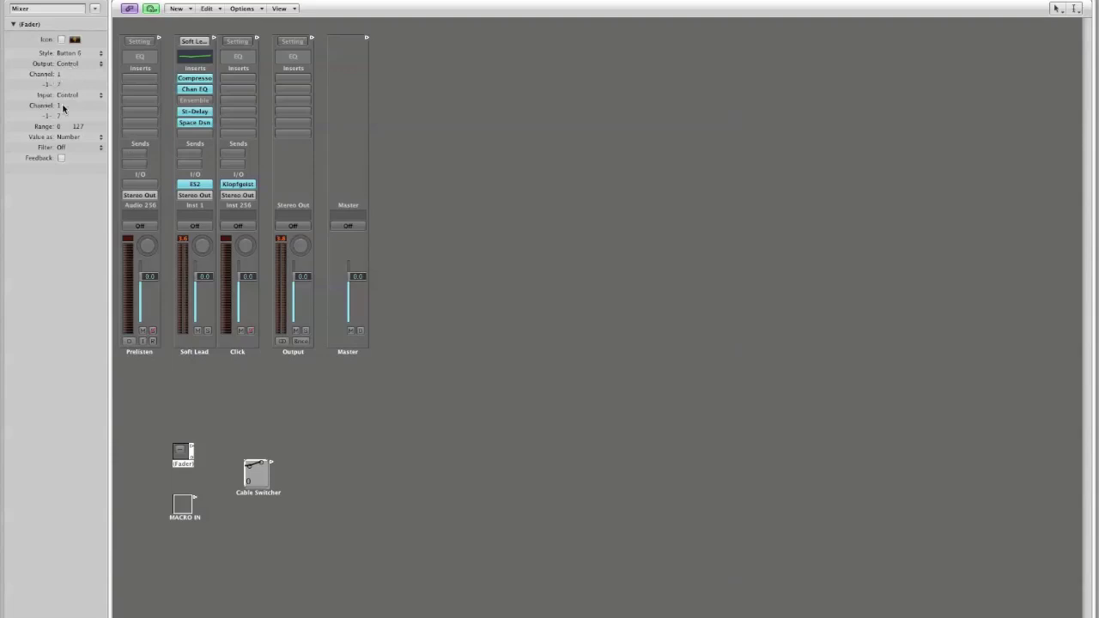
Step: Change the Fader's output type, set its input to Meta, nudge it right, and begin entering its range
{"action": "left_click", "coordinate": [90, 63]}
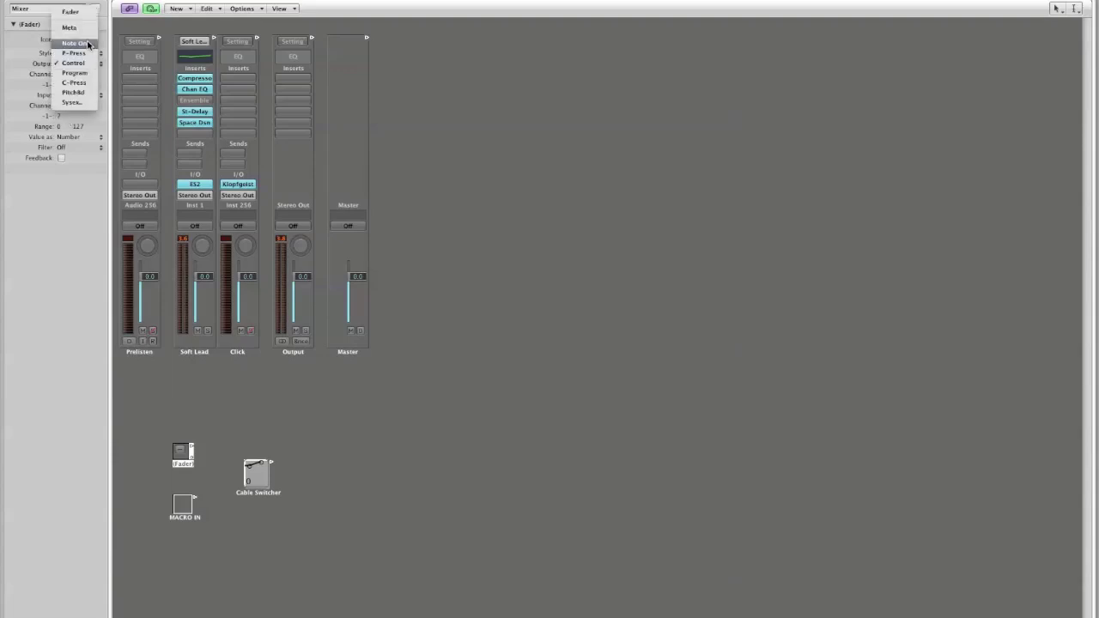
{"action": "left_click", "coordinate": [80, 29]}
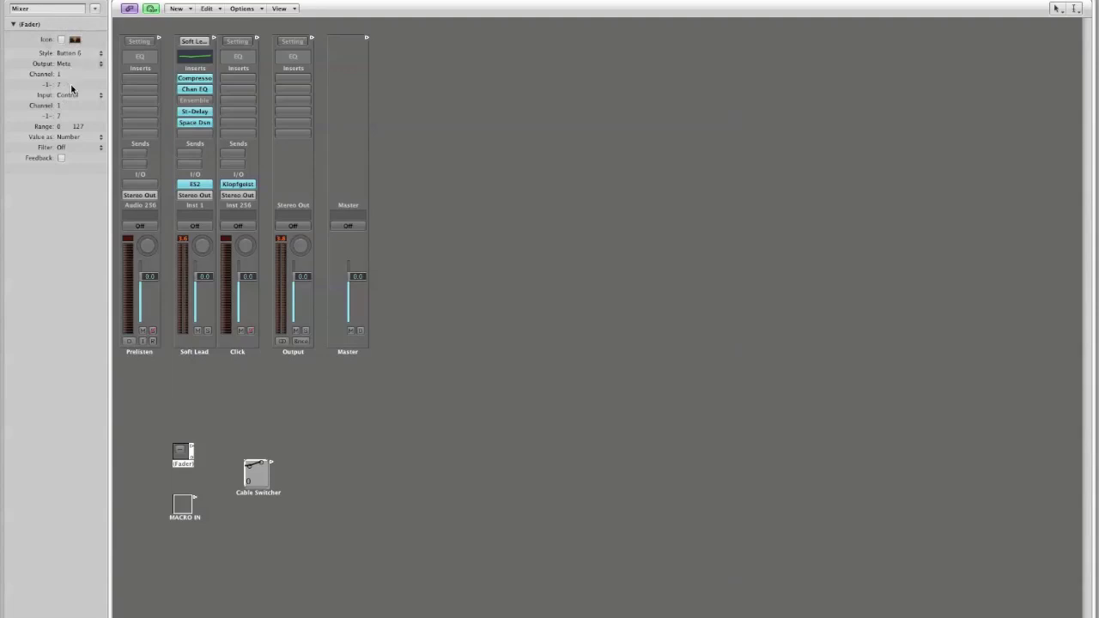
{"action": "left_click", "coordinate": [64, 96]}
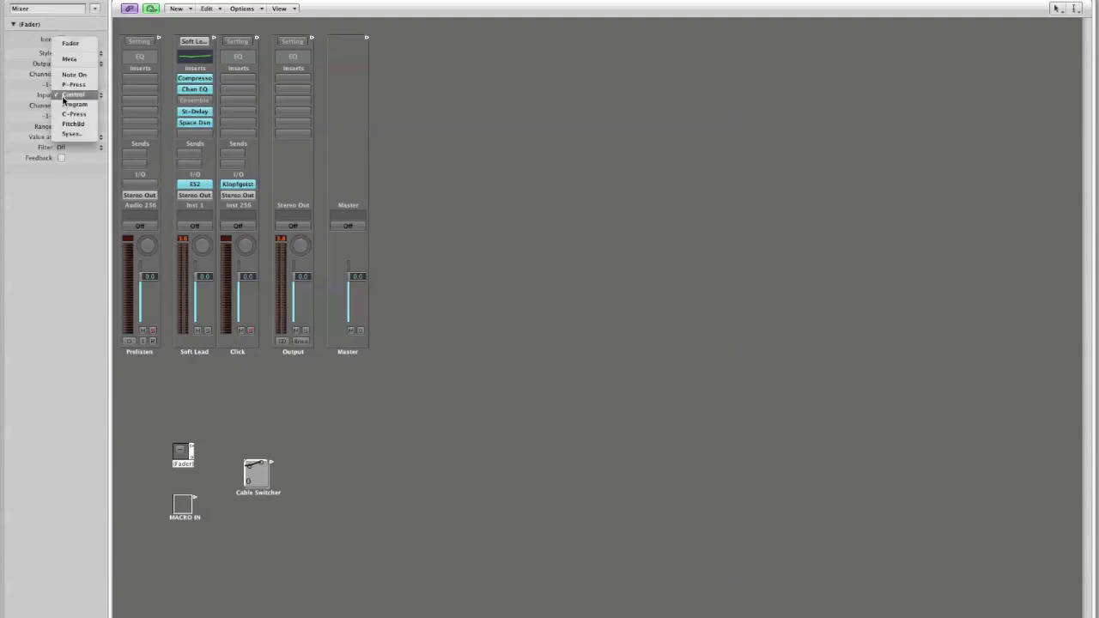
{"action": "left_click", "coordinate": [76, 60]}
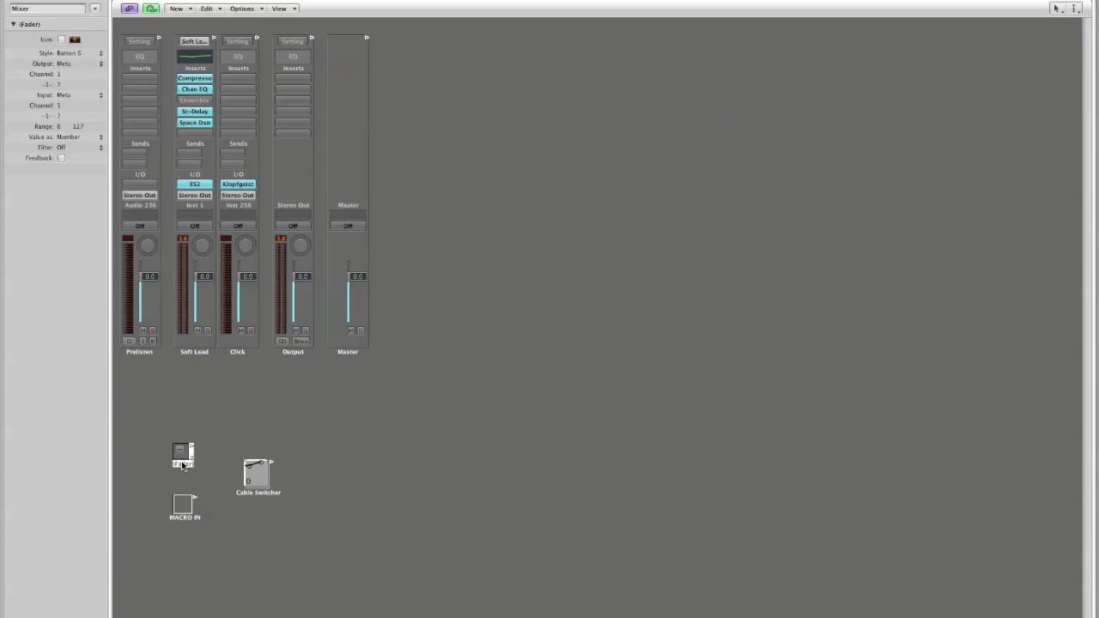
{"action": "left_click_drag", "start_coordinate": [181, 461], "coordinate": [197, 461]}
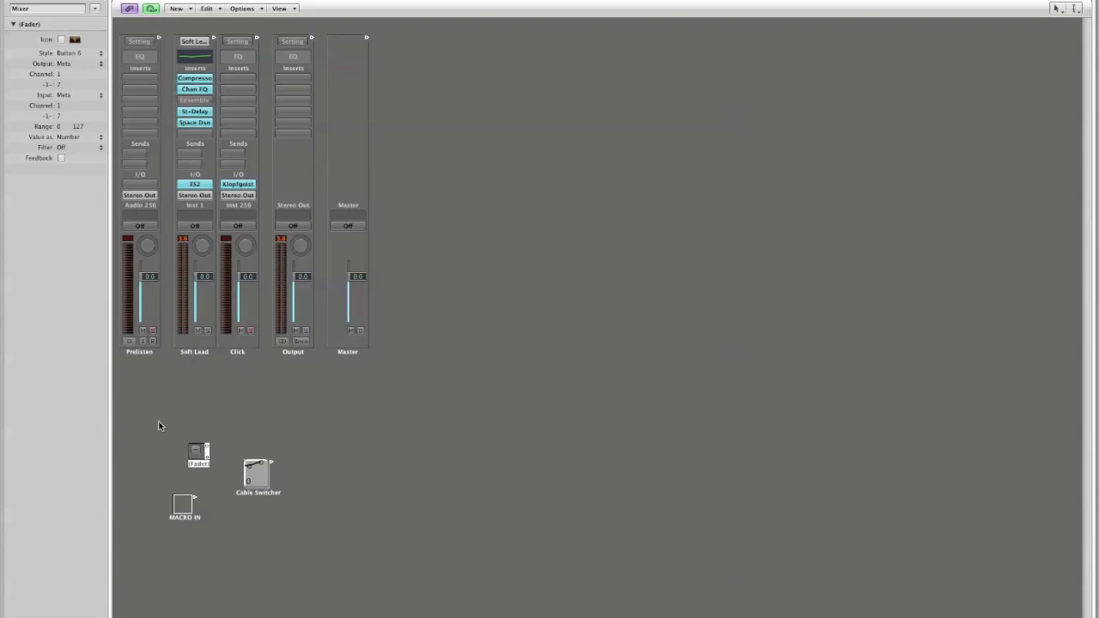
{"action": "double_click", "coordinate": [82, 126]}
{"action": "type", "text": "0"}
Step: Cable the Fader's output to the Cable Switcher and colour that cable red
{"action": "left_click_drag", "start_coordinate": [207, 448], "coordinate": [249, 468]}
{"action": "key", "text": "alt+c"}
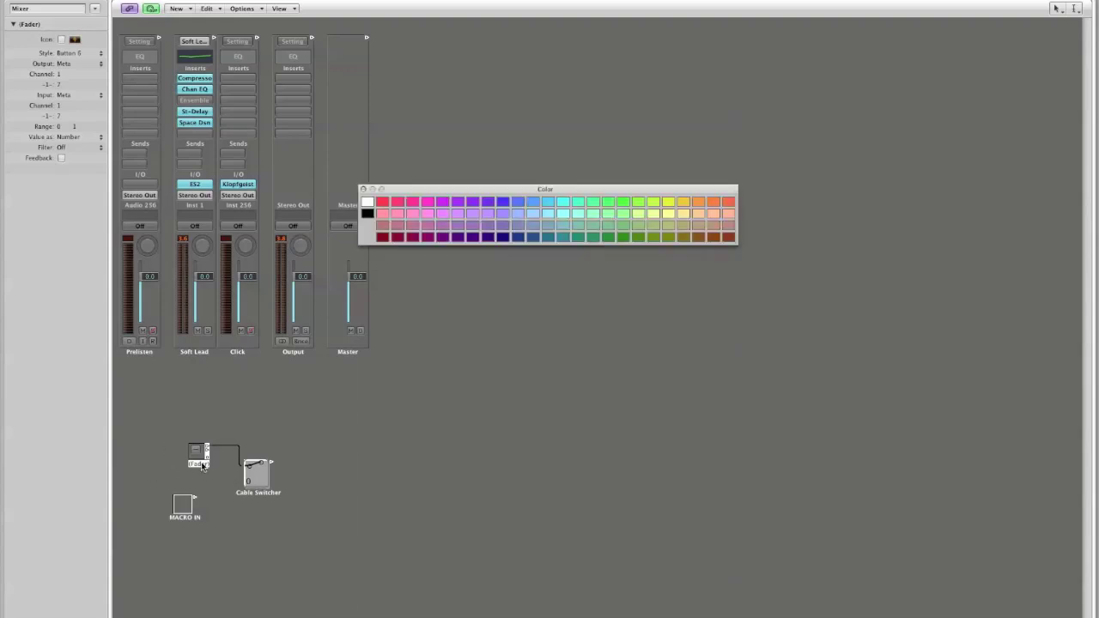
{"action": "left_click", "coordinate": [362, 189]}
{"action": "left_click", "coordinate": [276, 432]}
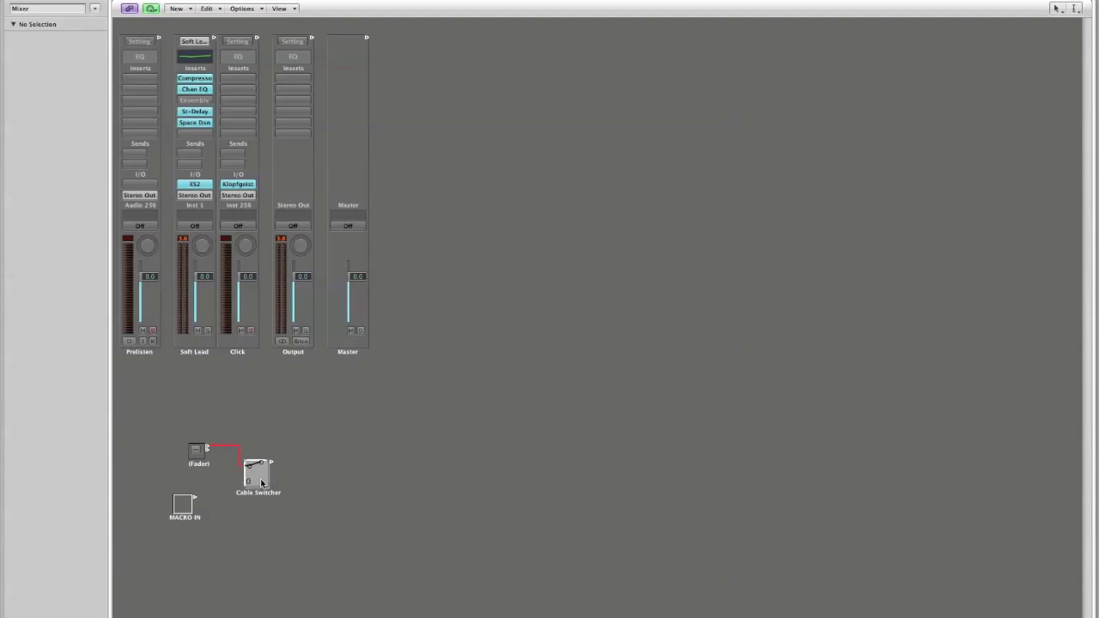
Step: Set the Cable Switcher's input to Meta and its range to 0–1
{"action": "left_click", "coordinate": [196, 462]}
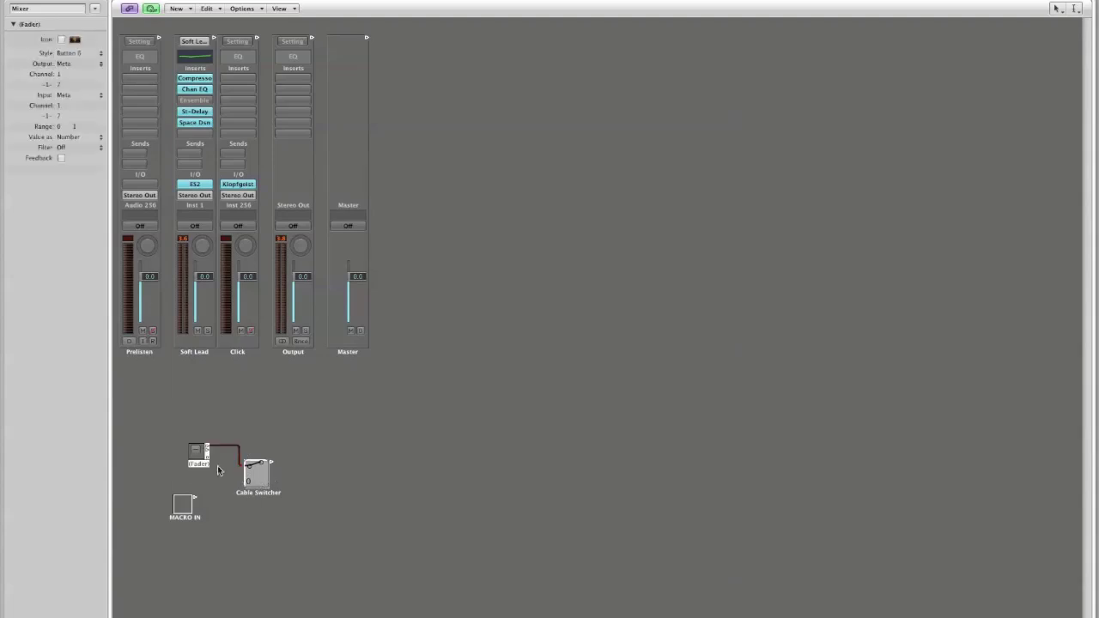
{"action": "left_click", "coordinate": [257, 495]}
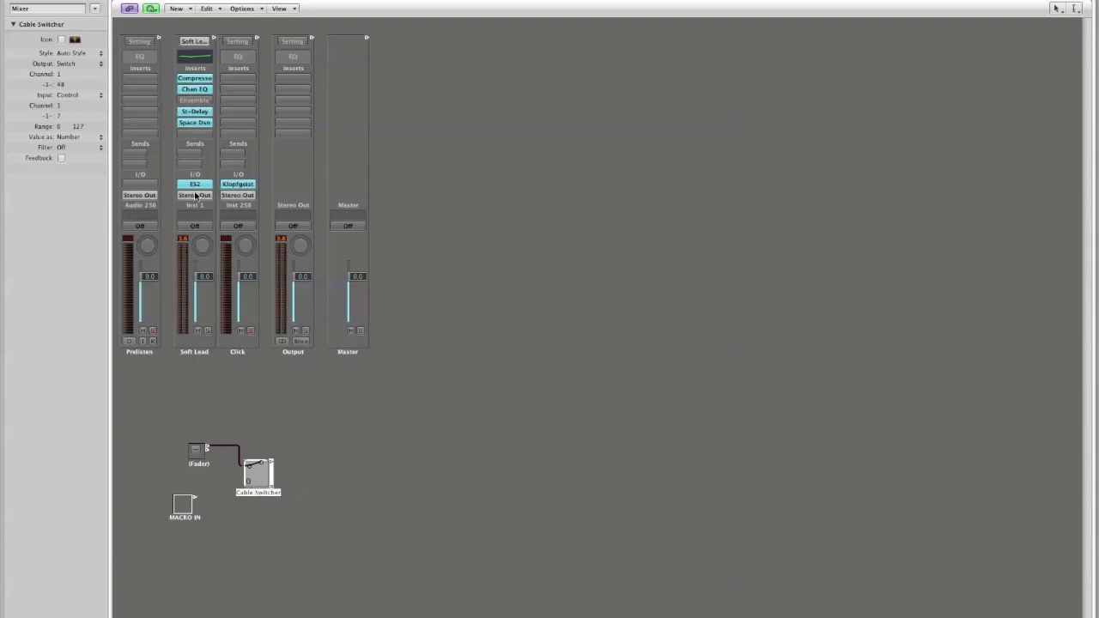
{"action": "left_click", "coordinate": [62, 97]}
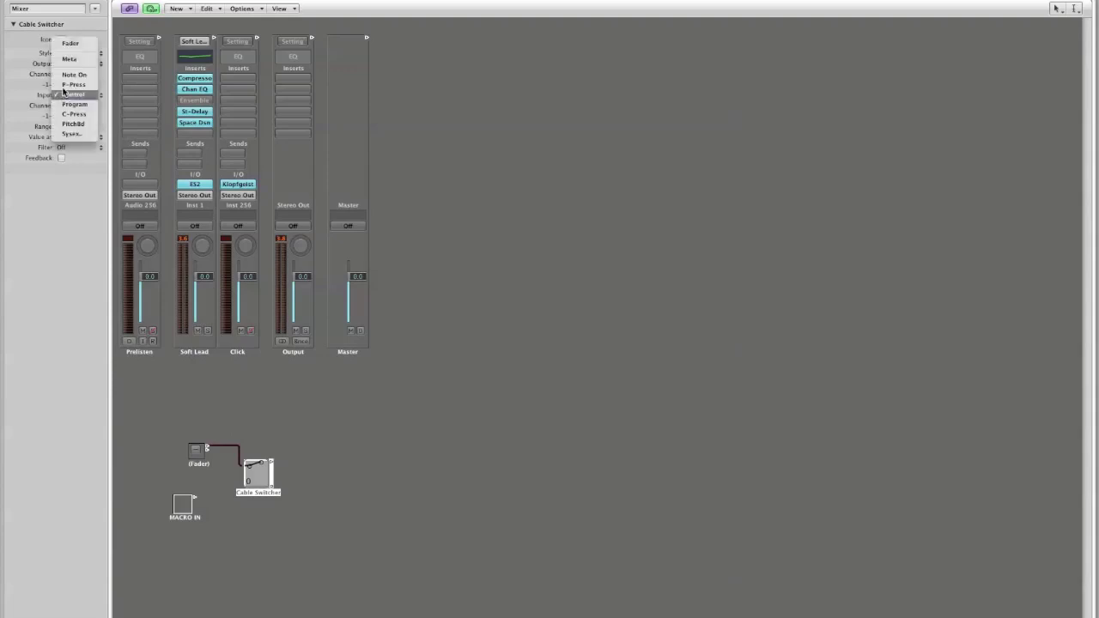
{"action": "left_click", "coordinate": [76, 62]}
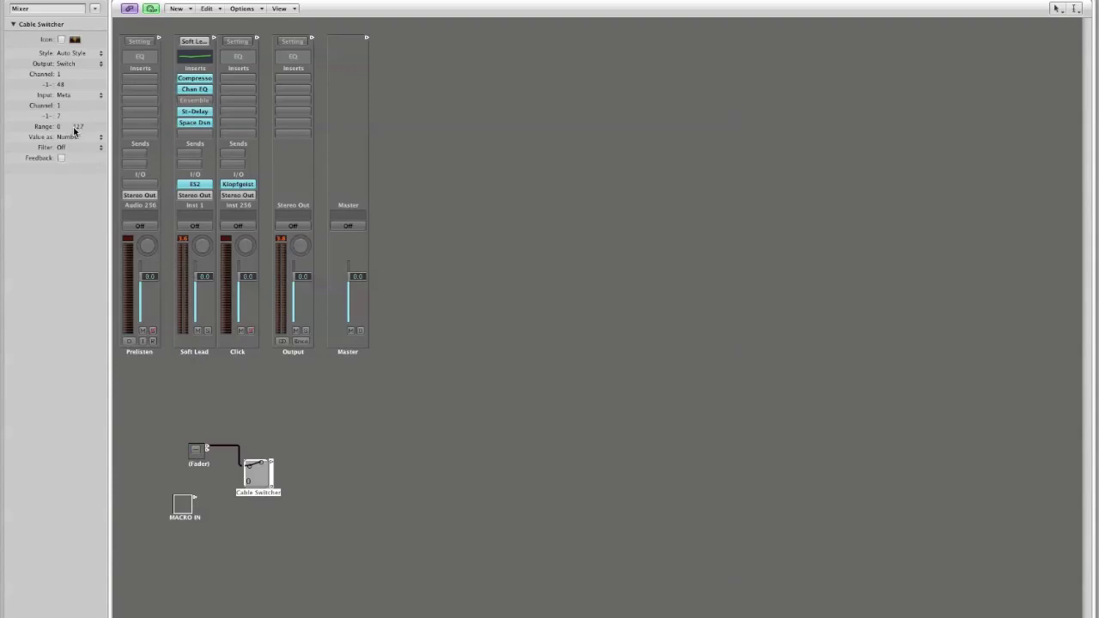
{"action": "left_click_drag", "start_coordinate": [74, 131], "coordinate": [78, 131]}
{"action": "double_click", "coordinate": [77, 129]}
{"action": "key", "text": "Return"}
Step: Toggle the Fader button on and off repeatedly to test the switching
{"action": "left_click", "coordinate": [196, 451]}
{"action": "left_click", "coordinate": [197, 452]}
{"action": "left_click", "coordinate": [197, 452]}
{"action": "left_click", "coordinate": [196, 451]}
Step: Create a small ornament named THRU, cable the Cable Switcher's first output to it, and align it
{"action": "left_click", "coordinate": [178, 9]}
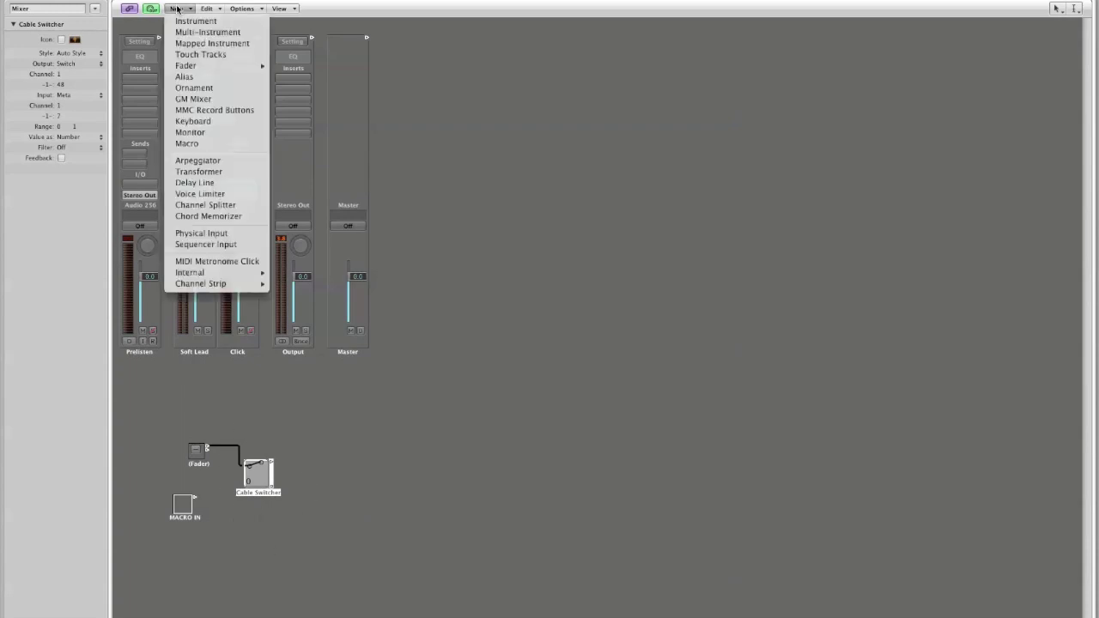
{"action": "left_click", "coordinate": [189, 87]}
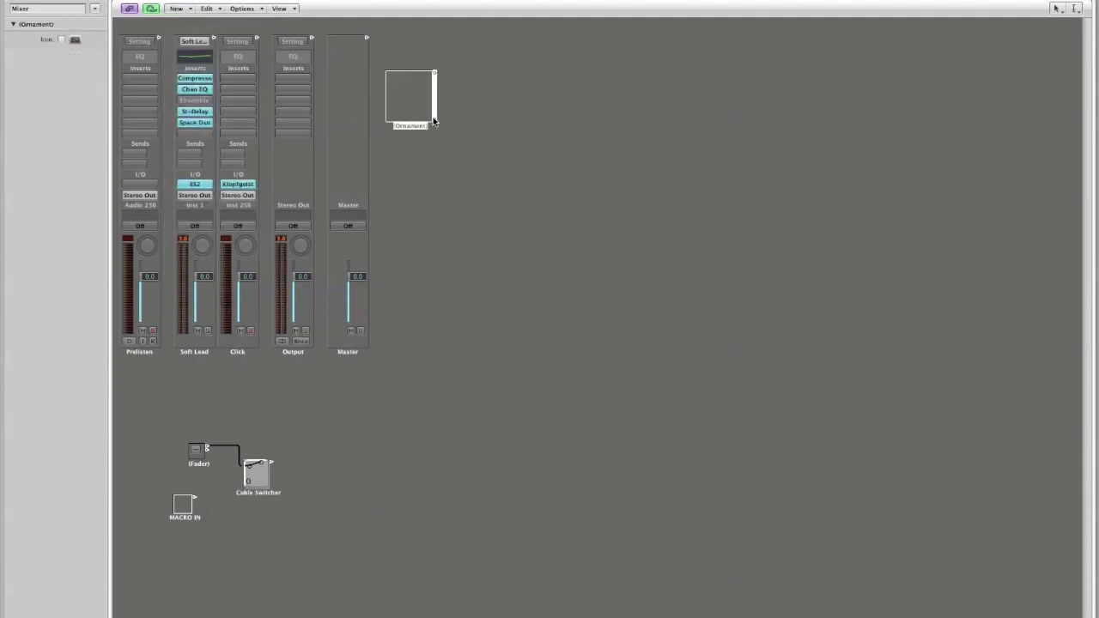
{"action": "left_click_drag", "start_coordinate": [434, 122], "coordinate": [334, 478]}
{"action": "double_click", "coordinate": [334, 474]}
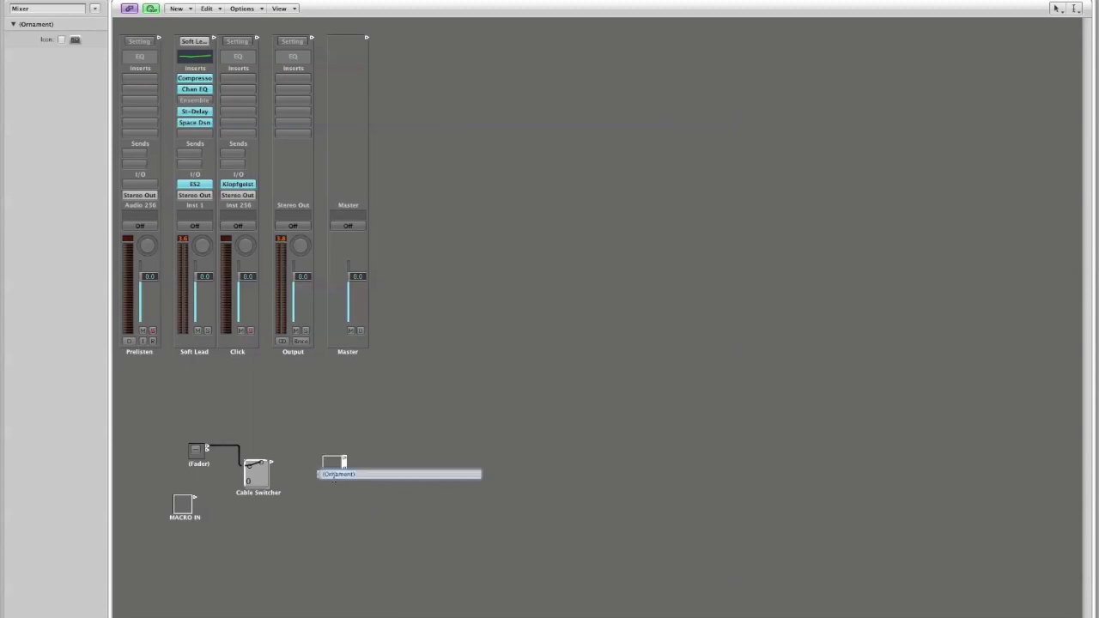
{"action": "type", "text": "THRU"}
{"action": "key", "text": "Return"}
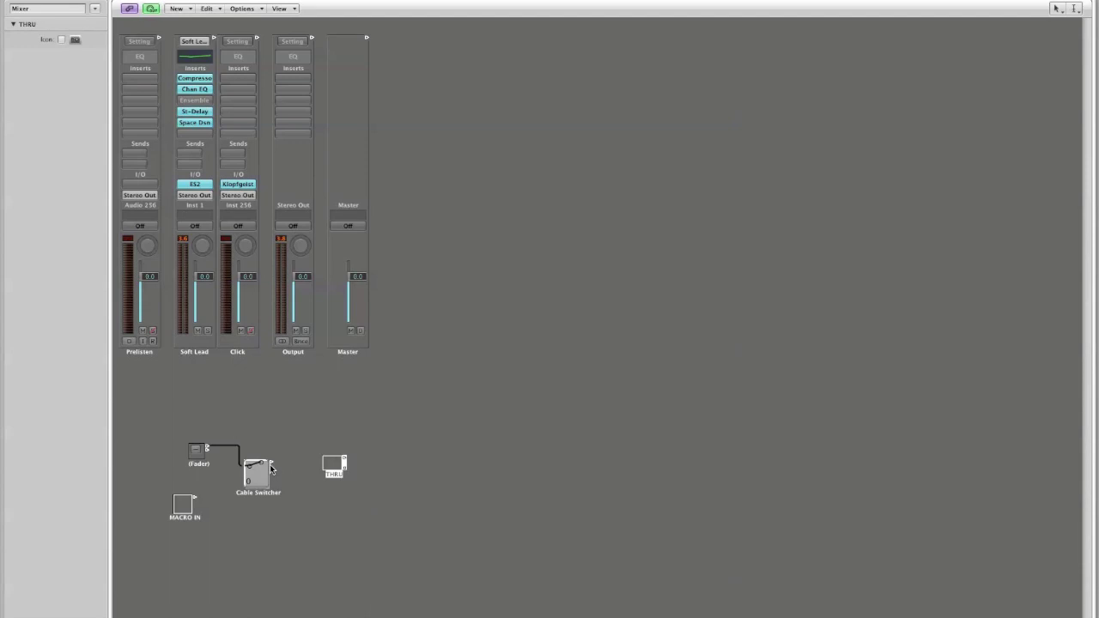
{"action": "left_click_drag", "start_coordinate": [272, 464], "coordinate": [327, 483]}
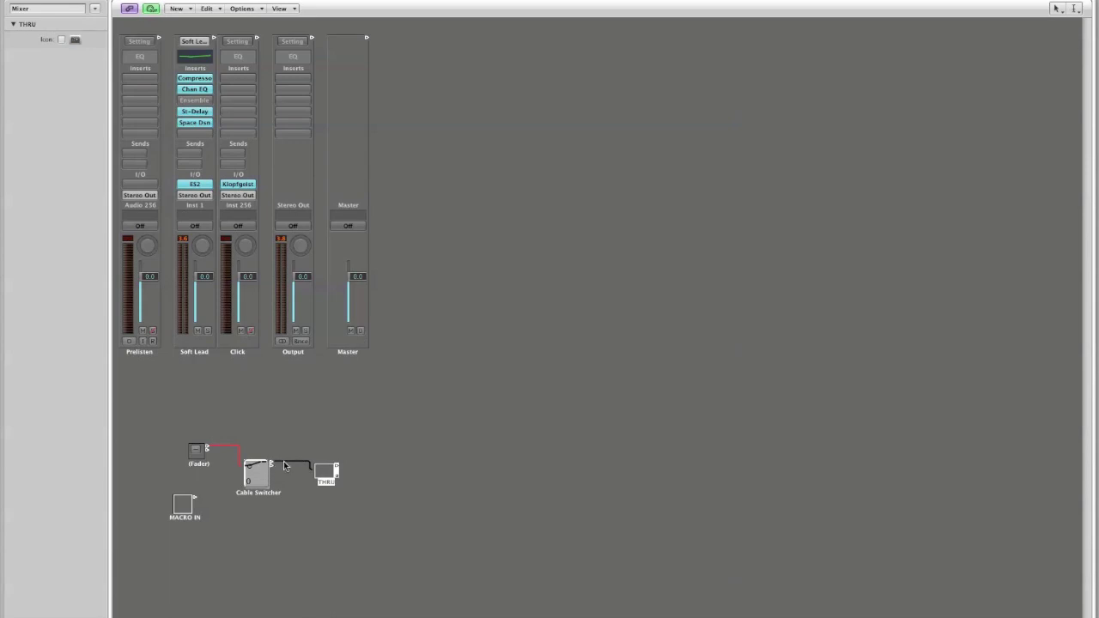
{"action": "left_click_drag", "start_coordinate": [327, 485], "coordinate": [327, 477]}
Step: Create a Transformer just below THRU and cable the Cable Switcher's second output to it
{"action": "left_click", "coordinate": [174, 9]}
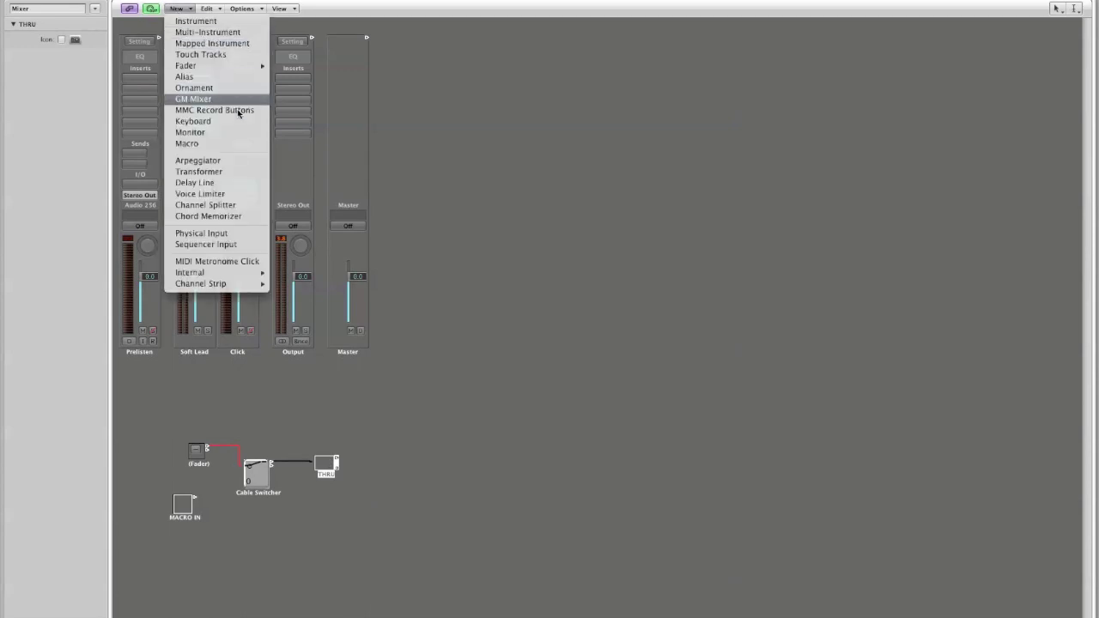
{"action": "left_click", "coordinate": [225, 173]}
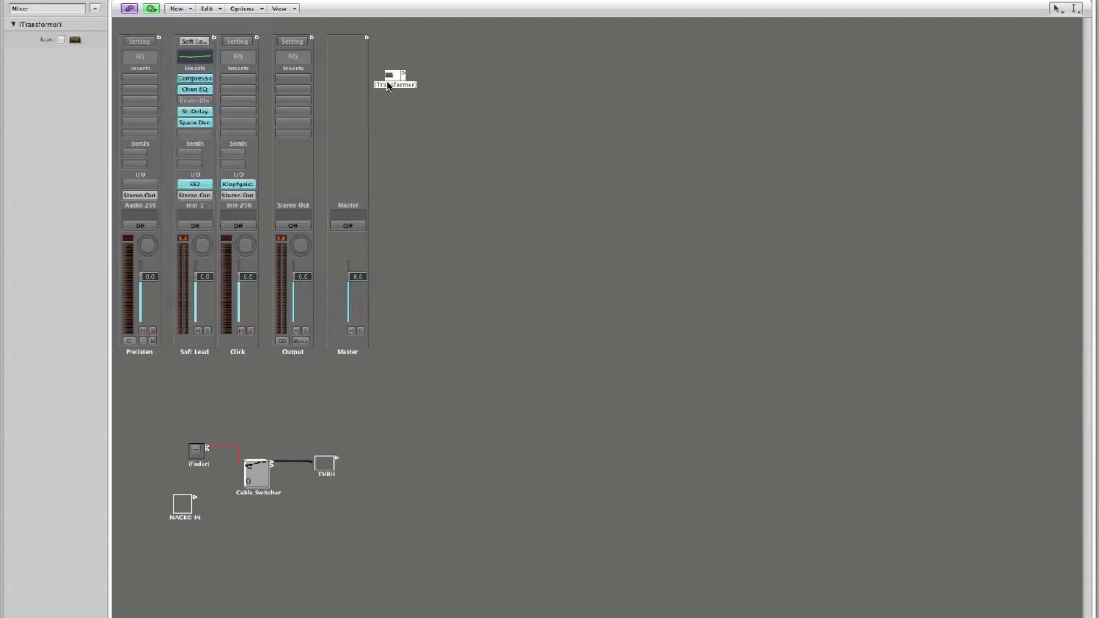
{"action": "left_click_drag", "start_coordinate": [388, 82], "coordinate": [327, 505]}
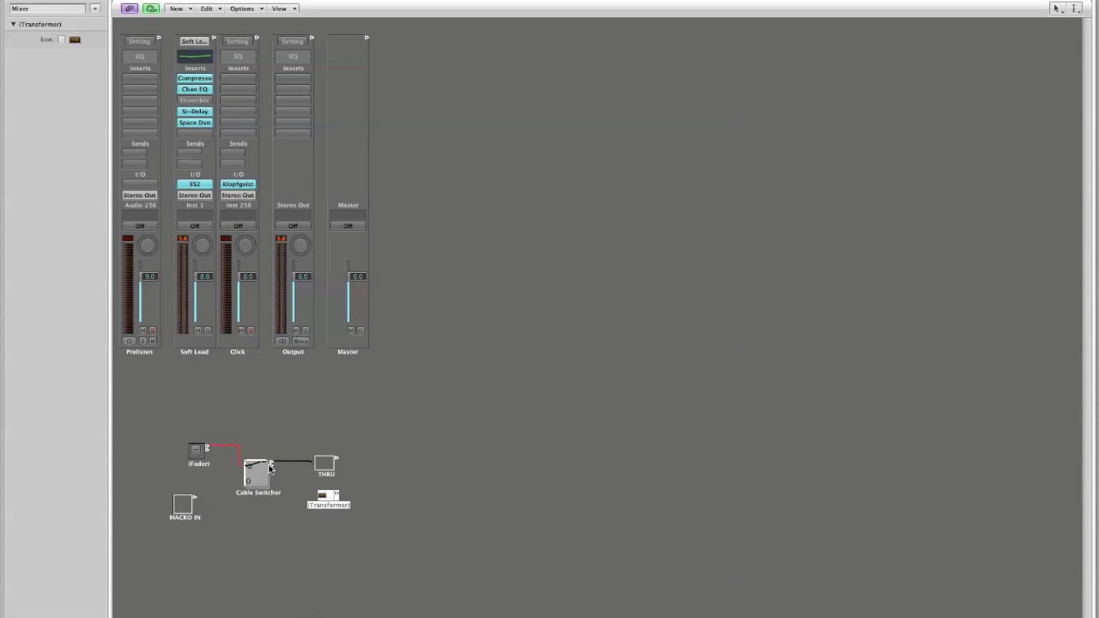
{"action": "left_click_drag", "start_coordinate": [270, 466], "coordinate": [320, 497]}
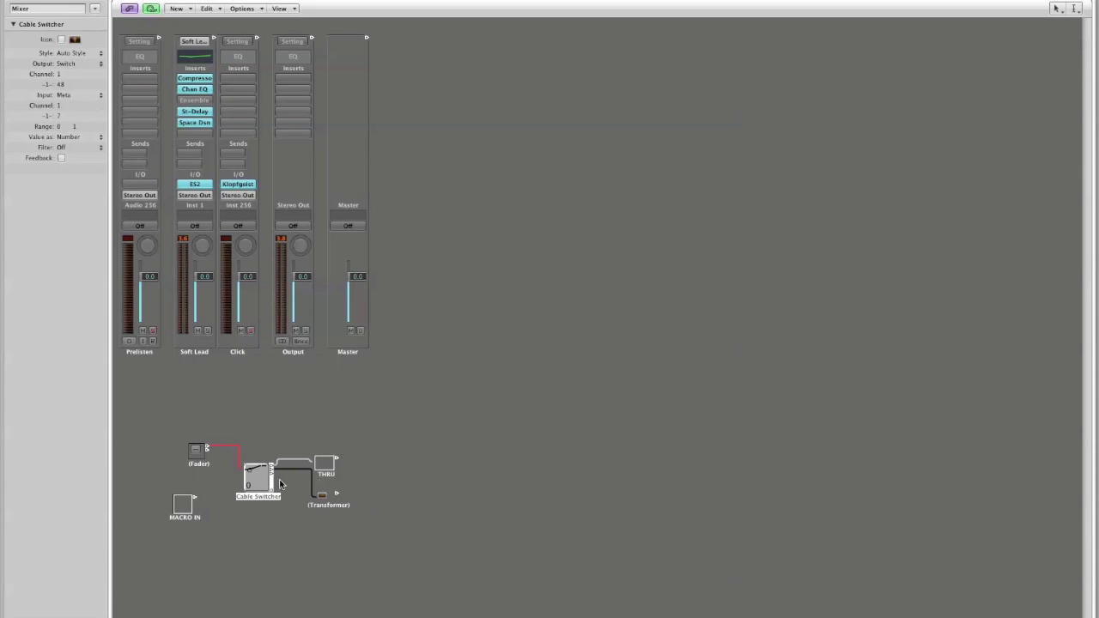
Step: Rename the Transformer to KILL VOL and nudge it slightly up
{"action": "left_click", "coordinate": [328, 507]}
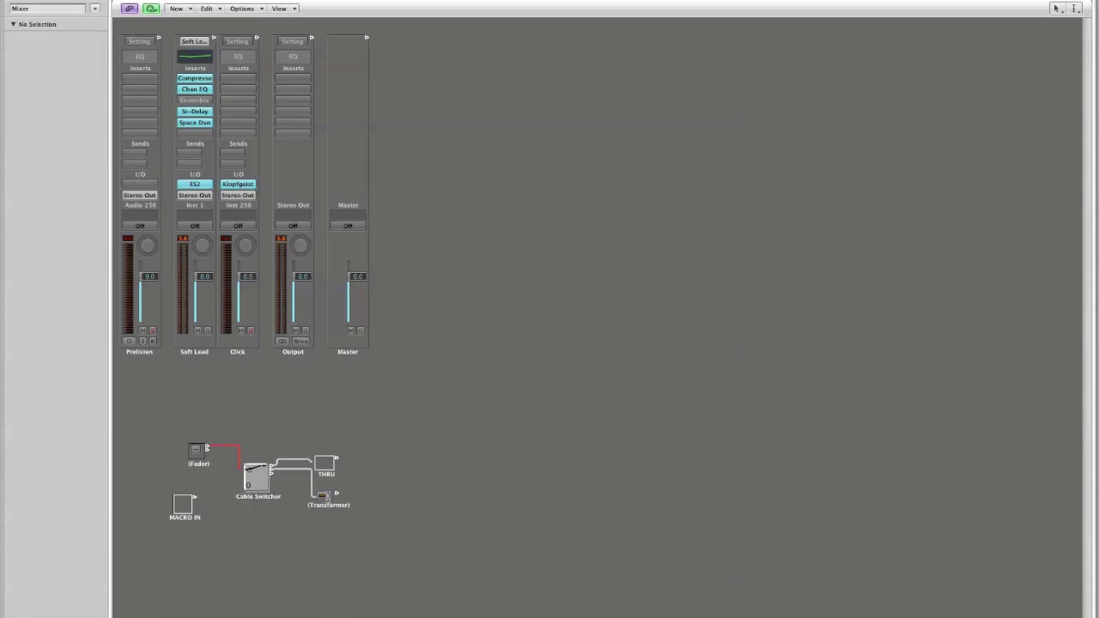
{"action": "left_click", "coordinate": [328, 505]}
{"action": "key", "text": "BackSpace"}
{"action": "type", "text": "KILL VOL"}
{"action": "key", "text": "Return"}
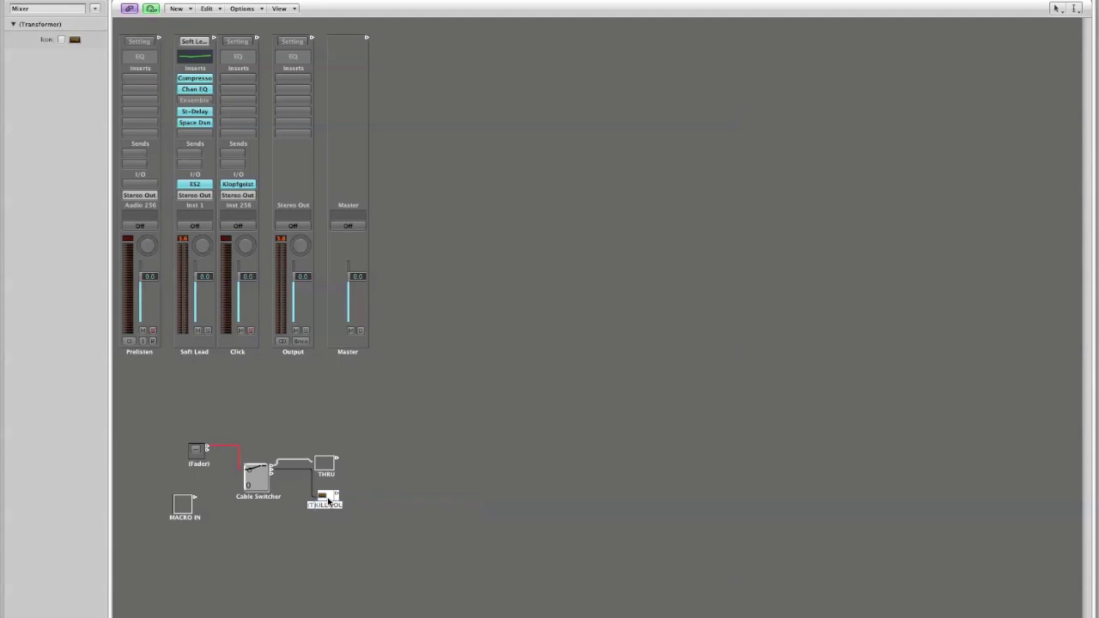
{"action": "left_click", "coordinate": [324, 517]}
{"action": "left_click", "coordinate": [322, 501]}
{"action": "left_click_drag", "start_coordinate": [321, 503], "coordinate": [322, 498]}
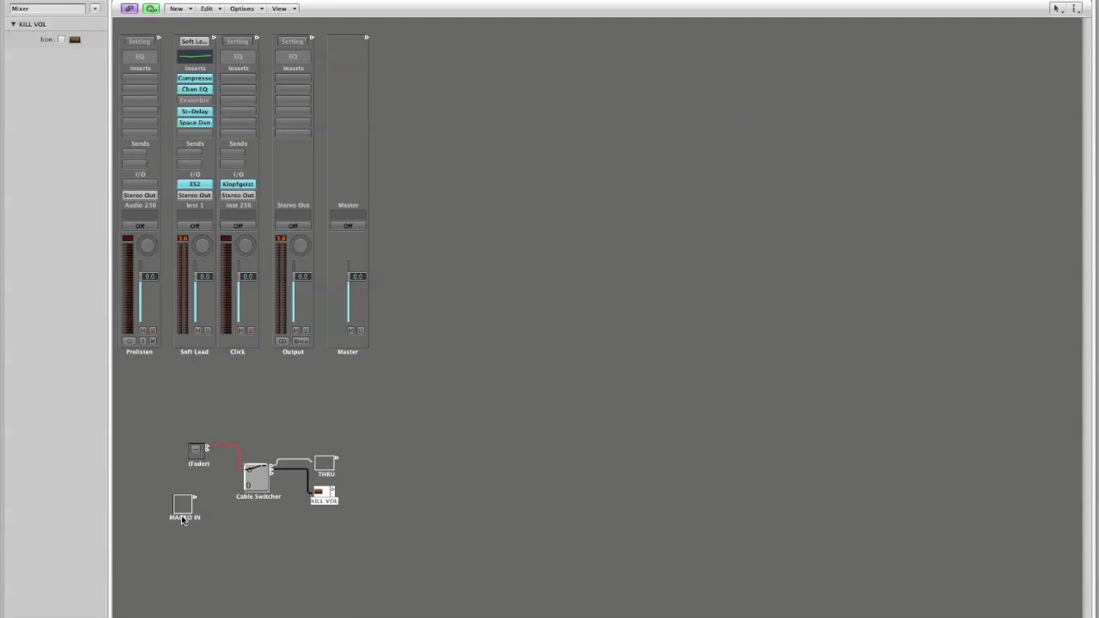
Step: Move MACRO IN up beside the Cable Switcher and check its colour palette
{"action": "left_click_drag", "start_coordinate": [183, 520], "coordinate": [249, 473]}
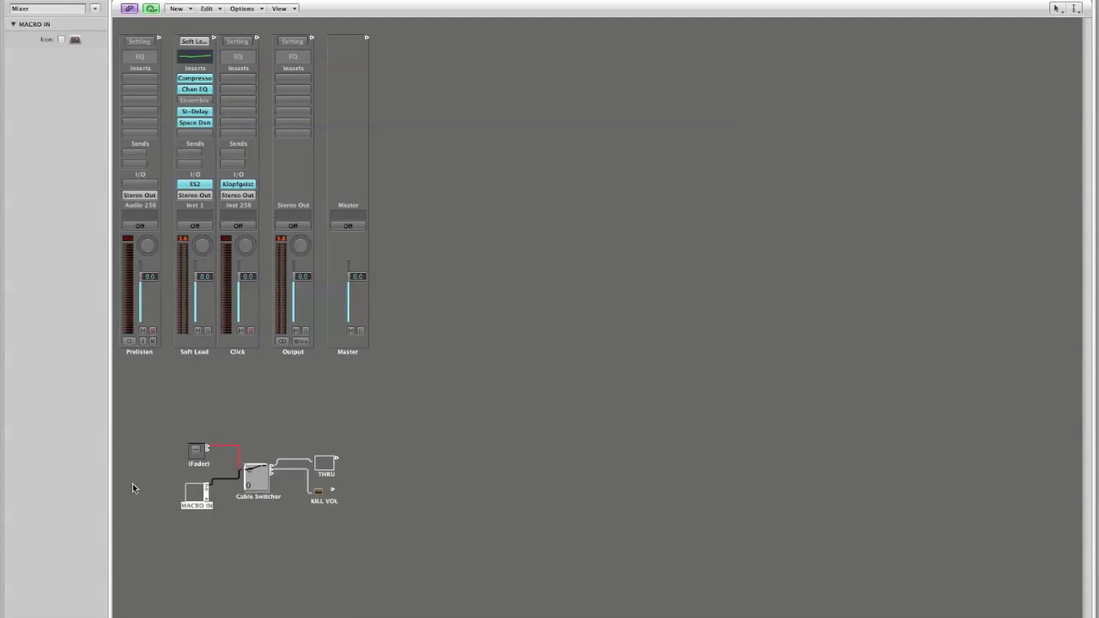
{"action": "key", "text": "alt+c"}
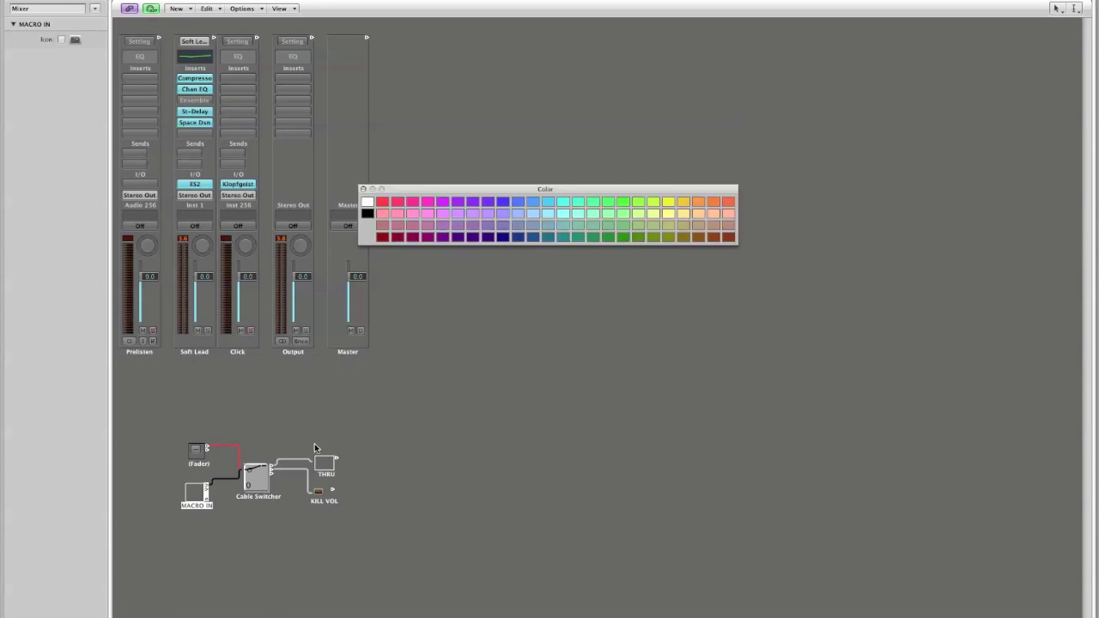
{"action": "left_click", "coordinate": [362, 188]}
{"action": "left_click", "coordinate": [402, 481]}
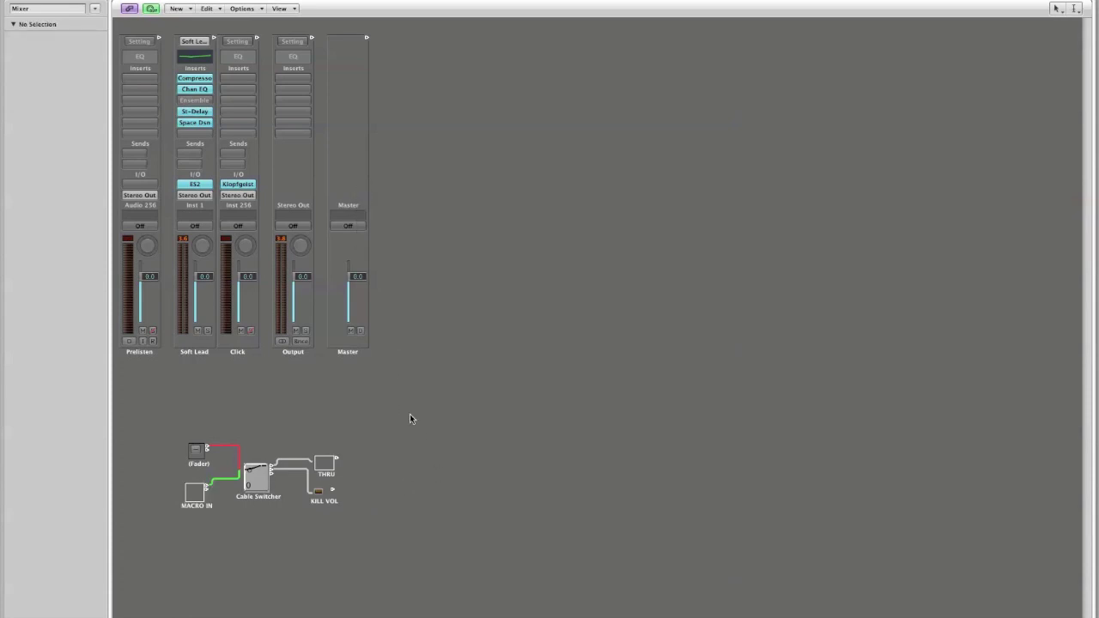
Step: Colour the Cable Switcher red-orange from the colour palette
{"action": "left_click", "coordinate": [256, 498]}
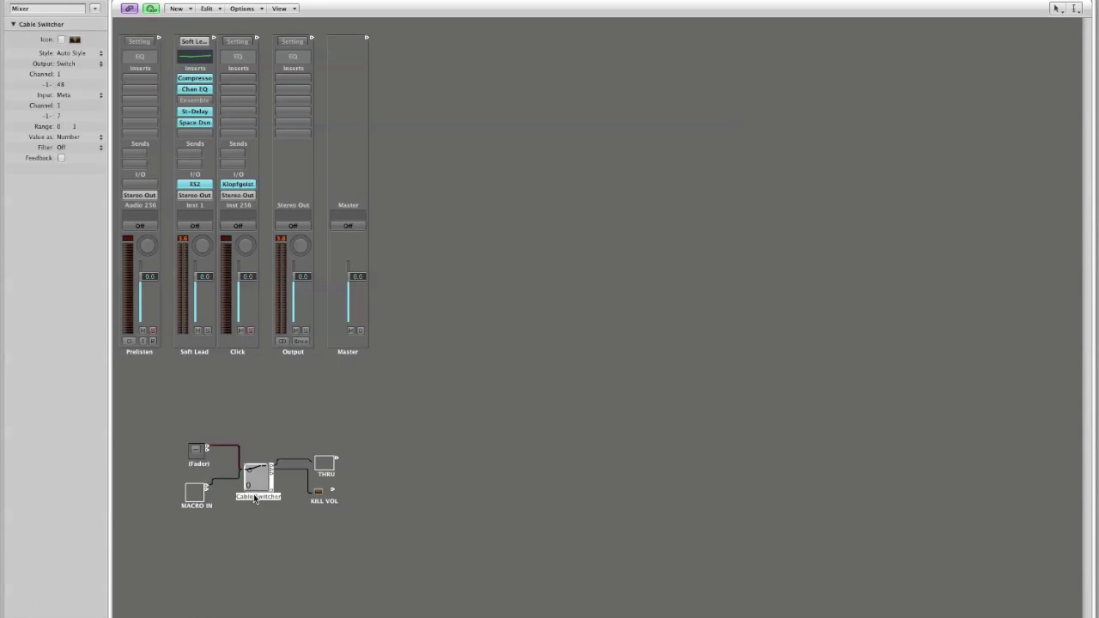
{"action": "key", "text": "alt+c"}
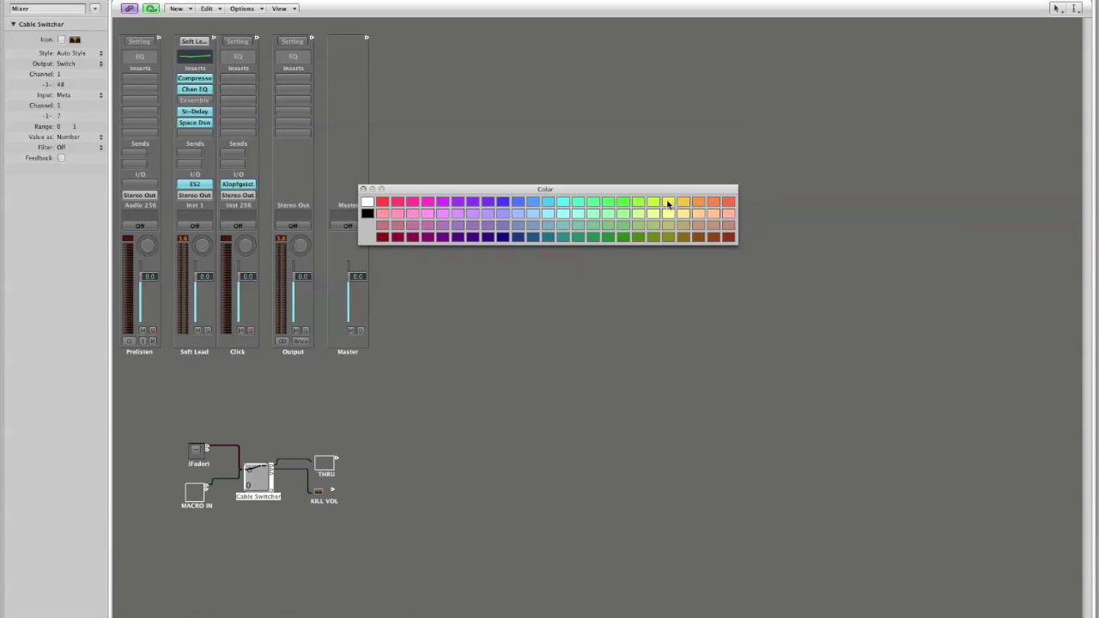
{"action": "left_click", "coordinate": [729, 202]}
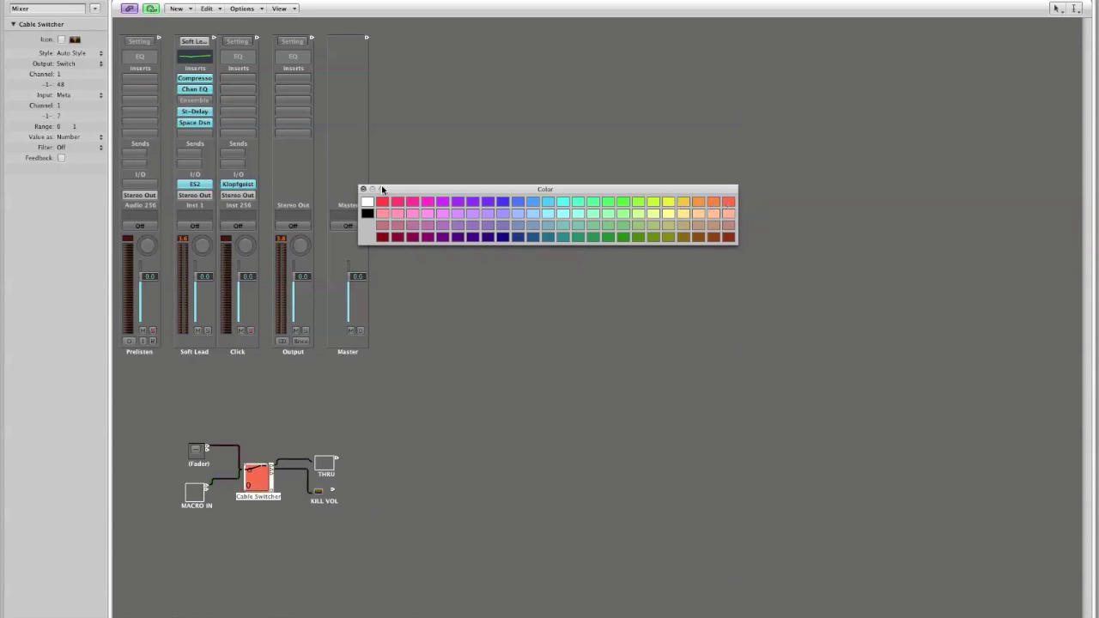
{"action": "left_click", "coordinate": [365, 189]}
{"action": "left_click", "coordinate": [376, 412]}
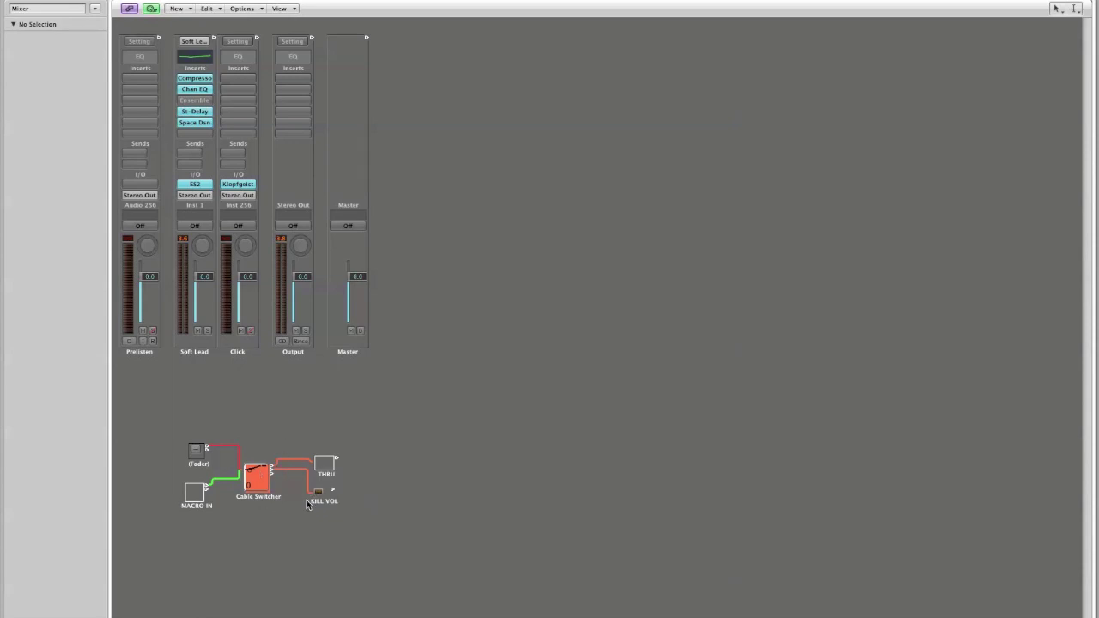
Step: Add a new Ornament object and shrink it to a small box
{"action": "left_click", "coordinate": [178, 8]}
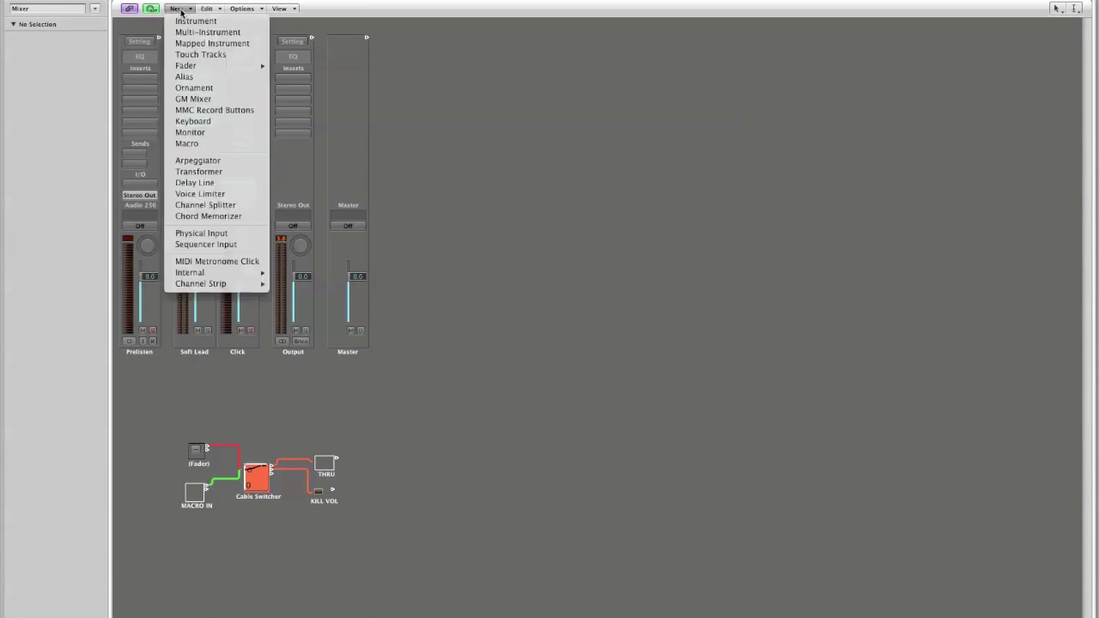
{"action": "left_click", "coordinate": [194, 88]}
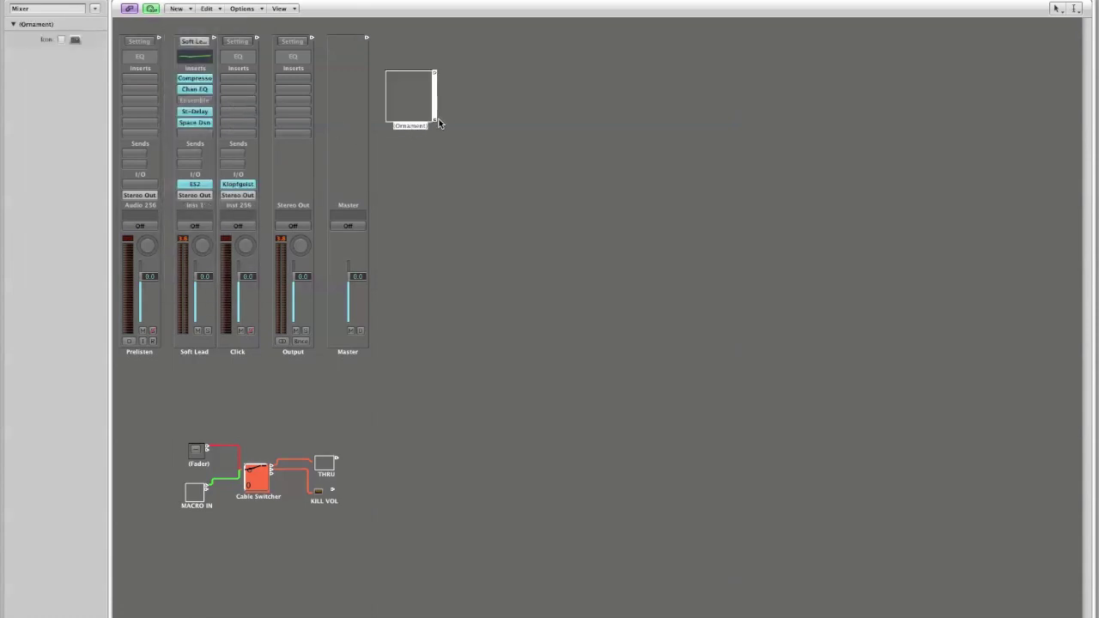
{"action": "left_click_drag", "start_coordinate": [435, 121], "coordinate": [385, 505]}
Step: Name the Ornament MACRO OUT, cable THRU into it, and place it beside KILL VOL
{"action": "double_click", "coordinate": [385, 505]}
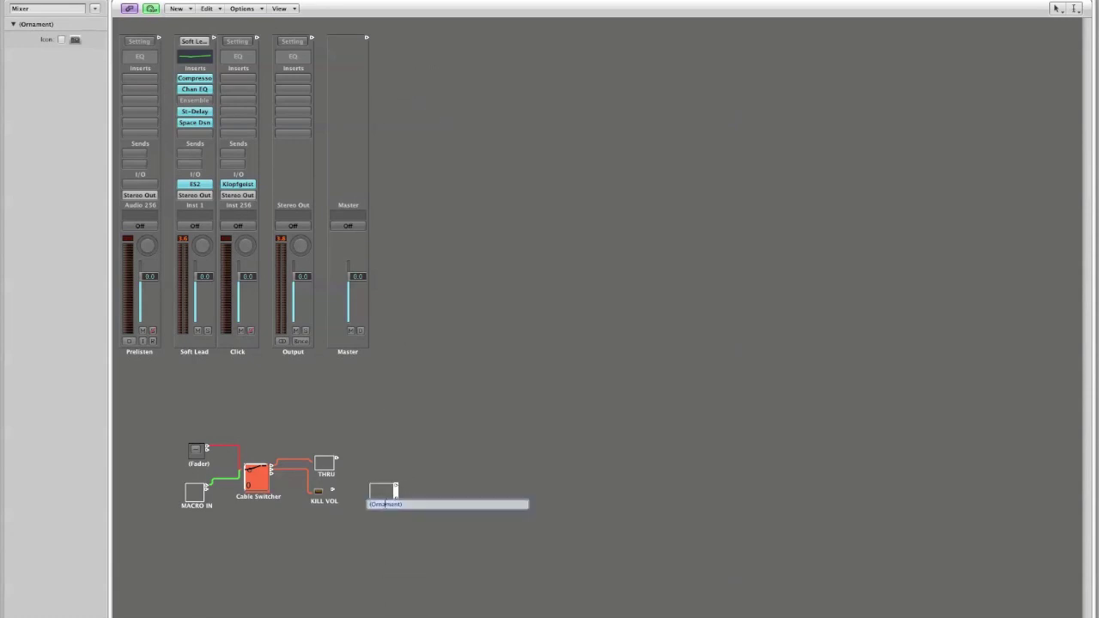
{"action": "type", "text": "MACRO OUT"}
{"action": "key", "text": "Return"}
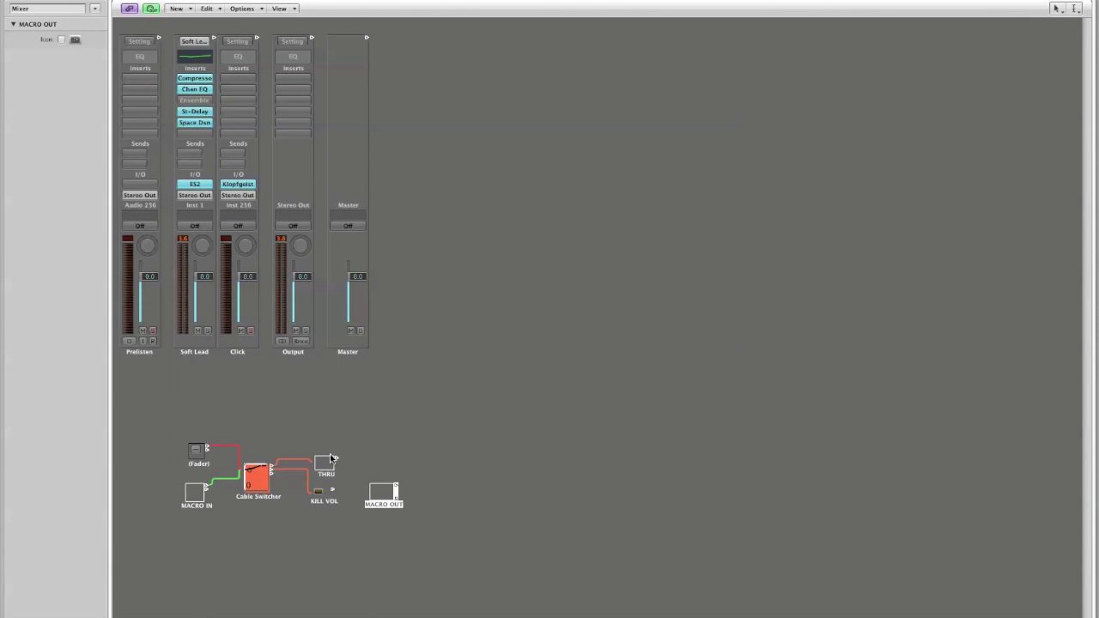
{"action": "left_click_drag", "start_coordinate": [338, 461], "coordinate": [321, 509]}
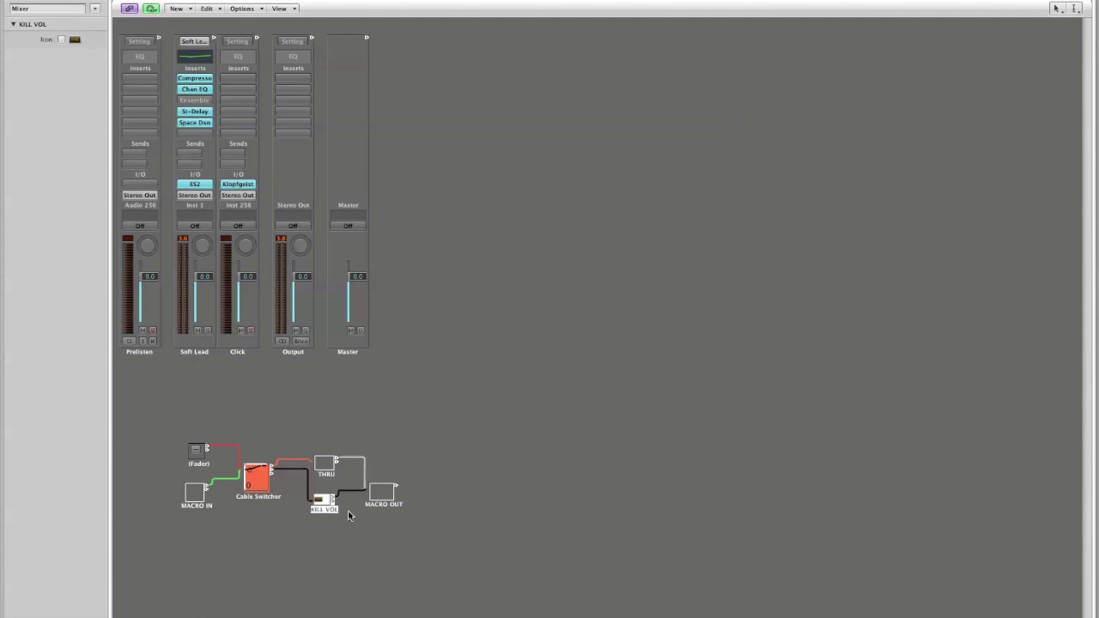
{"action": "left_click_drag", "start_coordinate": [391, 507], "coordinate": [375, 527]}
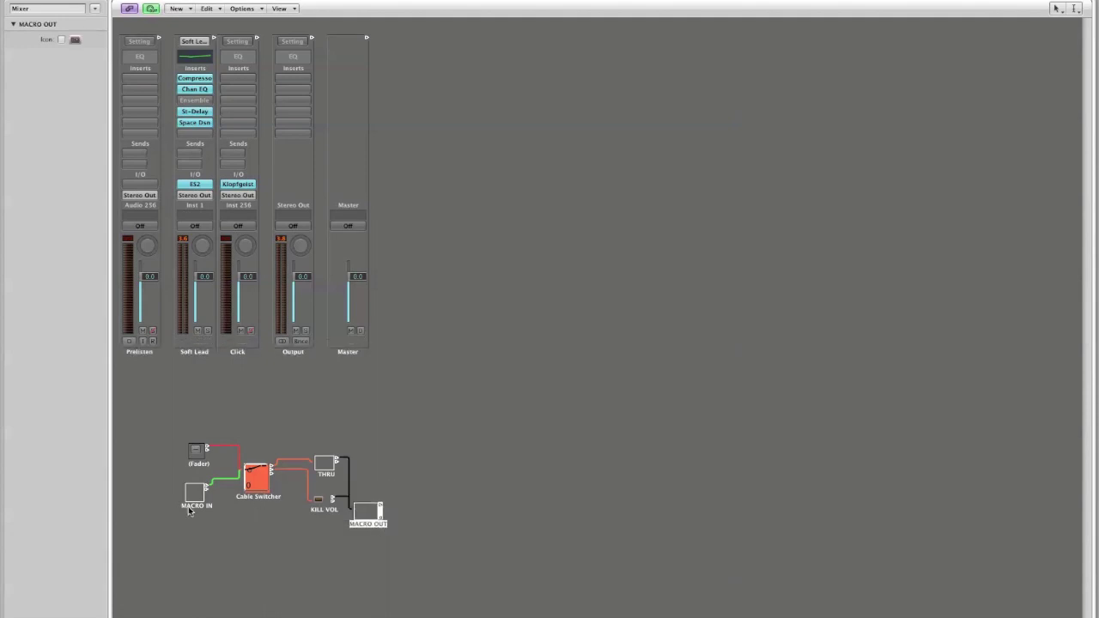
Step: Nudge MACRO IN slightly lower, then select THRU and clear the selection
{"action": "left_click_drag", "start_coordinate": [191, 506], "coordinate": [194, 524]}
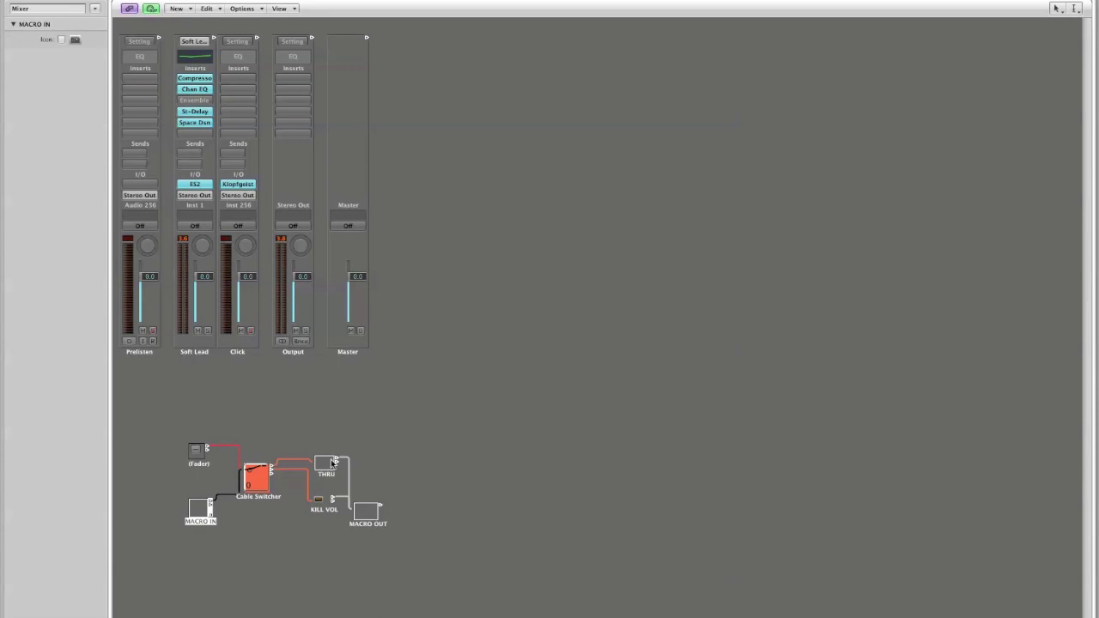
{"action": "left_click", "coordinate": [331, 475]}
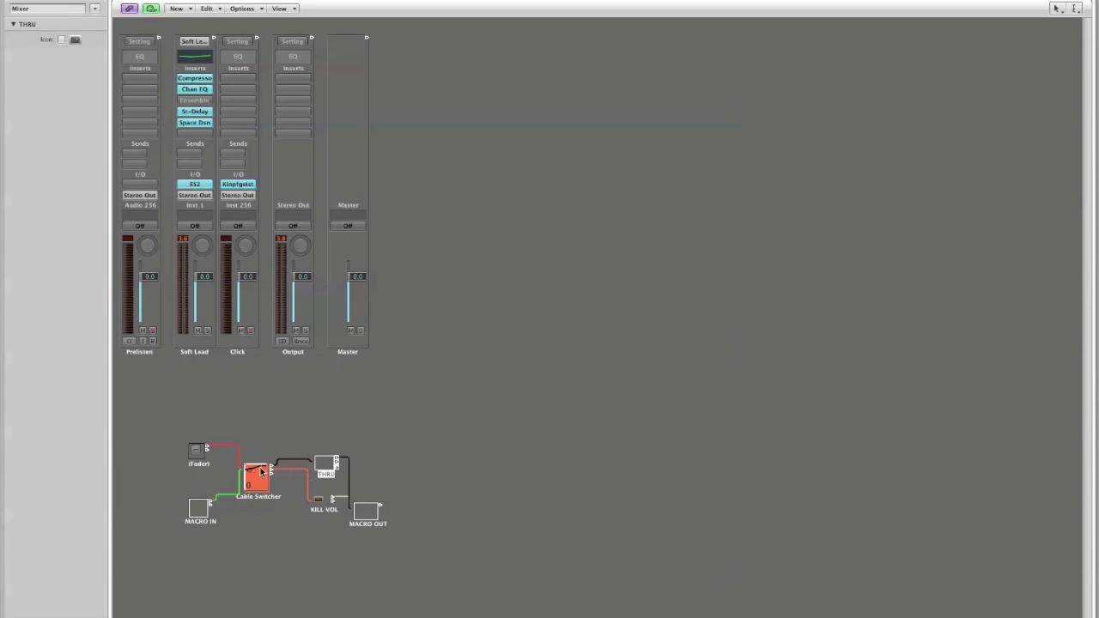
{"action": "left_click", "coordinate": [271, 446]}
Step: Toggle the Fader on and off repeatedly, checking the Cable Switcher flips between outputs 0 and 1
{"action": "left_click", "coordinate": [254, 479]}
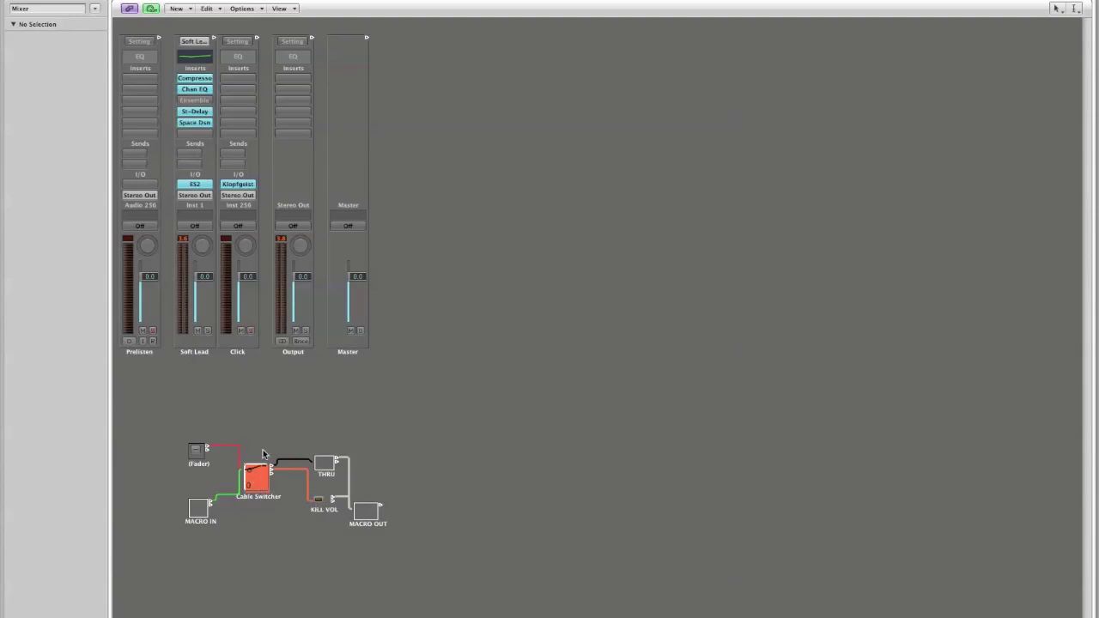
{"action": "left_click", "coordinate": [196, 450]}
{"action": "left_click", "coordinate": [197, 451]}
{"action": "left_click", "coordinate": [197, 450]}
{"action": "left_click", "coordinate": [197, 451]}
{"action": "left_click", "coordinate": [197, 451]}
{"action": "left_click", "coordinate": [196, 451]}
{"action": "left_click", "coordinate": [196, 451]}
{"action": "left_click", "coordinate": [196, 449]}
Step: Open the KILL VOL Transformer, move its window aside, and choose the Filter matching events mode
{"action": "double_click", "coordinate": [320, 502]}
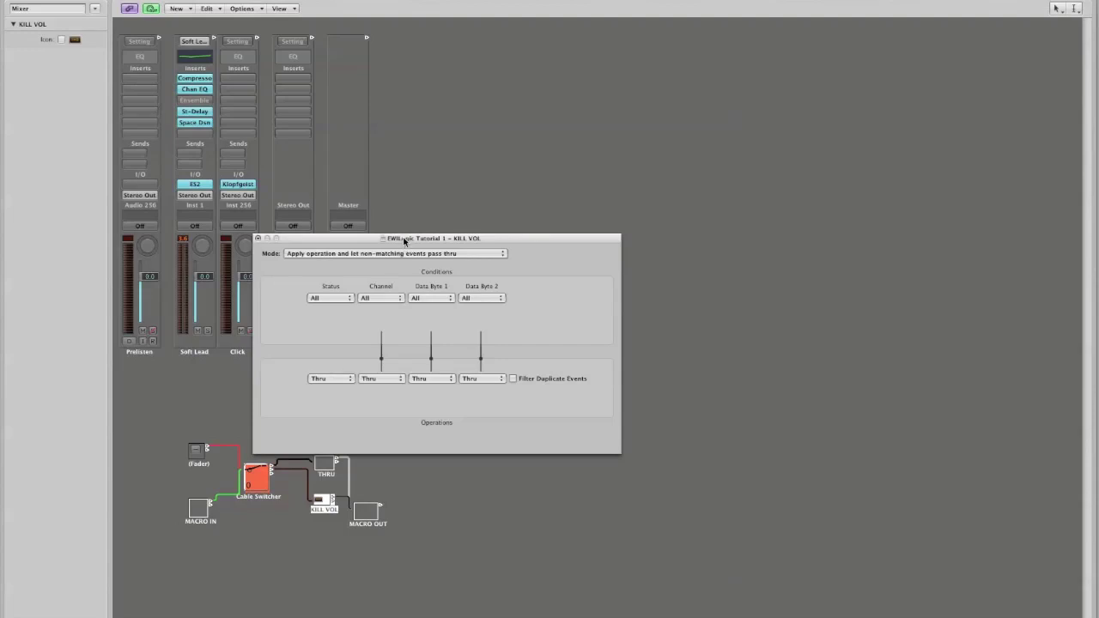
{"action": "left_click_drag", "start_coordinate": [404, 241], "coordinate": [555, 254]}
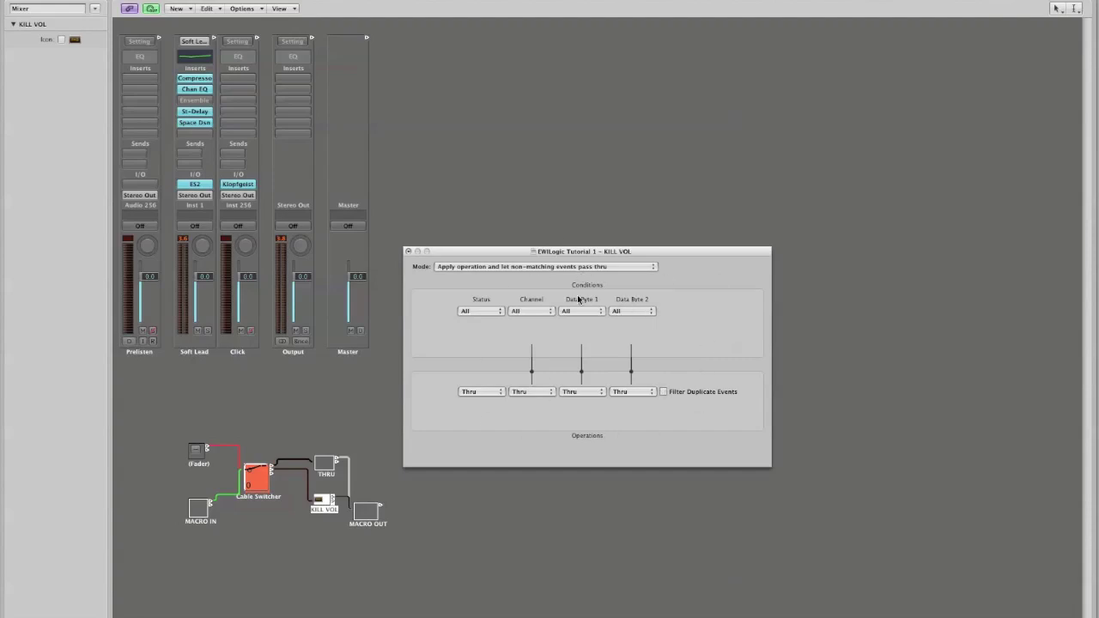
{"action": "left_click", "coordinate": [446, 267]}
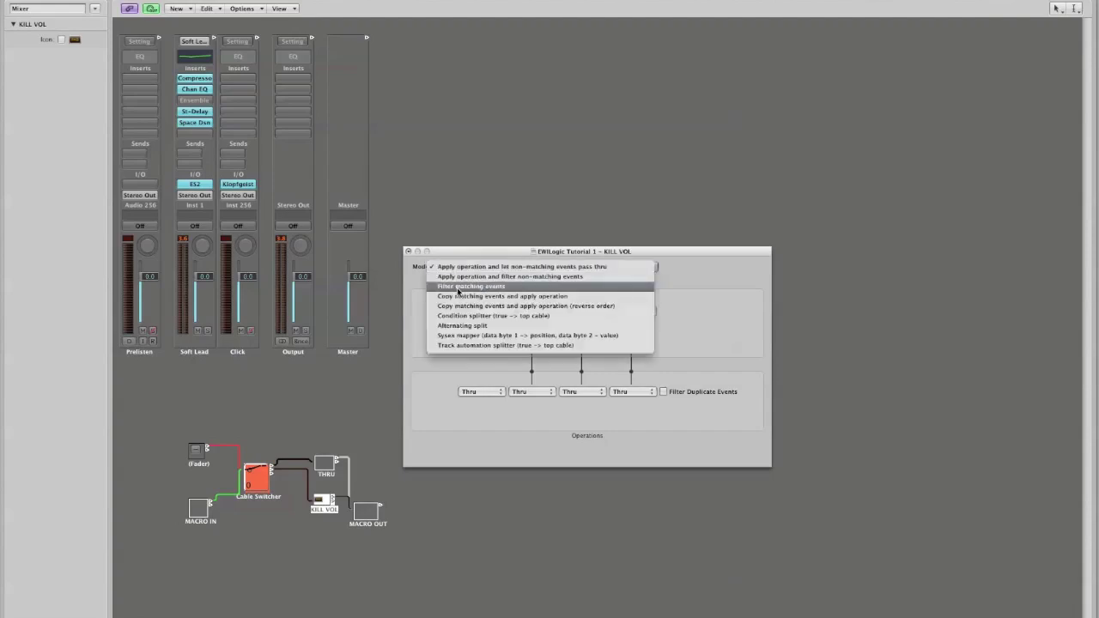
{"action": "left_click", "coordinate": [458, 289]}
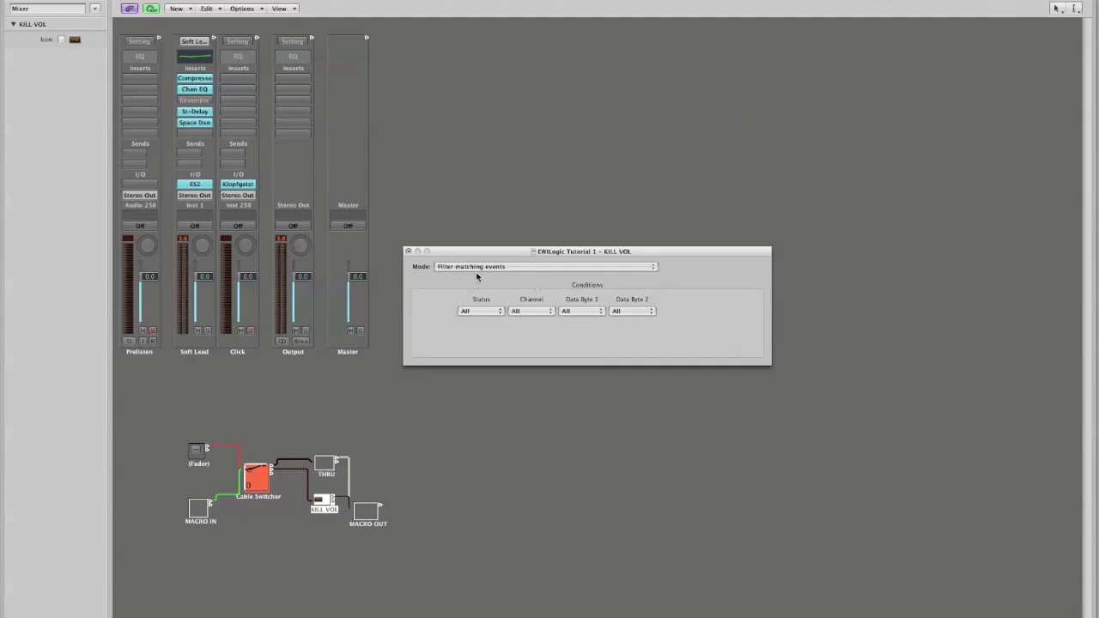
Step: Set the KILL VOL Status condition to = Control
{"action": "left_click", "coordinate": [480, 311]}
{"action": "left_click", "coordinate": [477, 321]}
{"action": "left_click", "coordinate": [477, 325]}
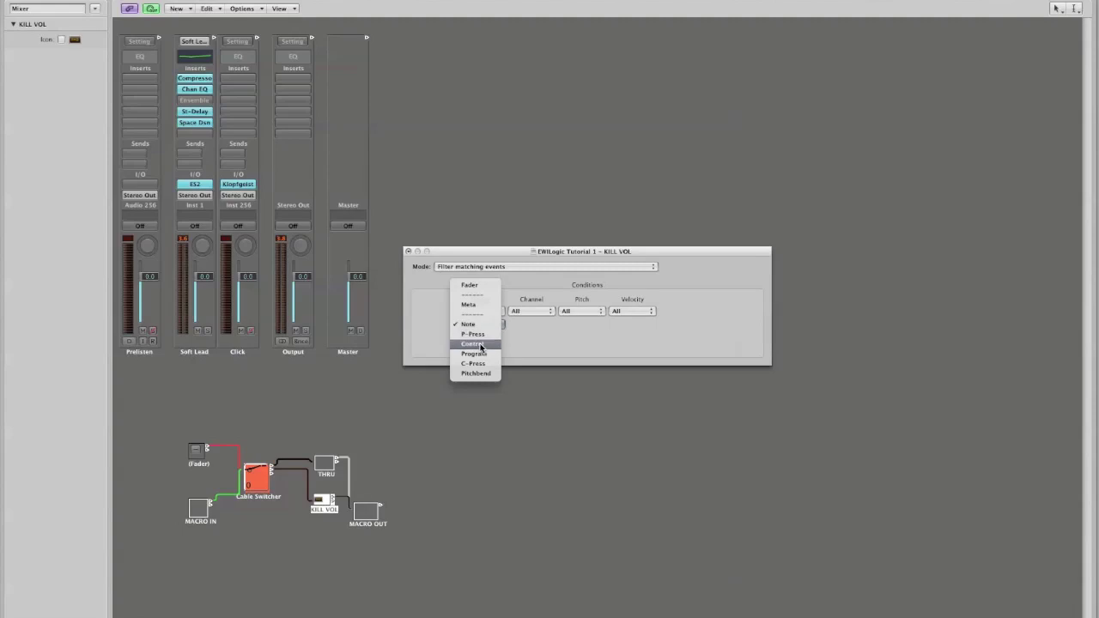
{"action": "left_click", "coordinate": [481, 344]}
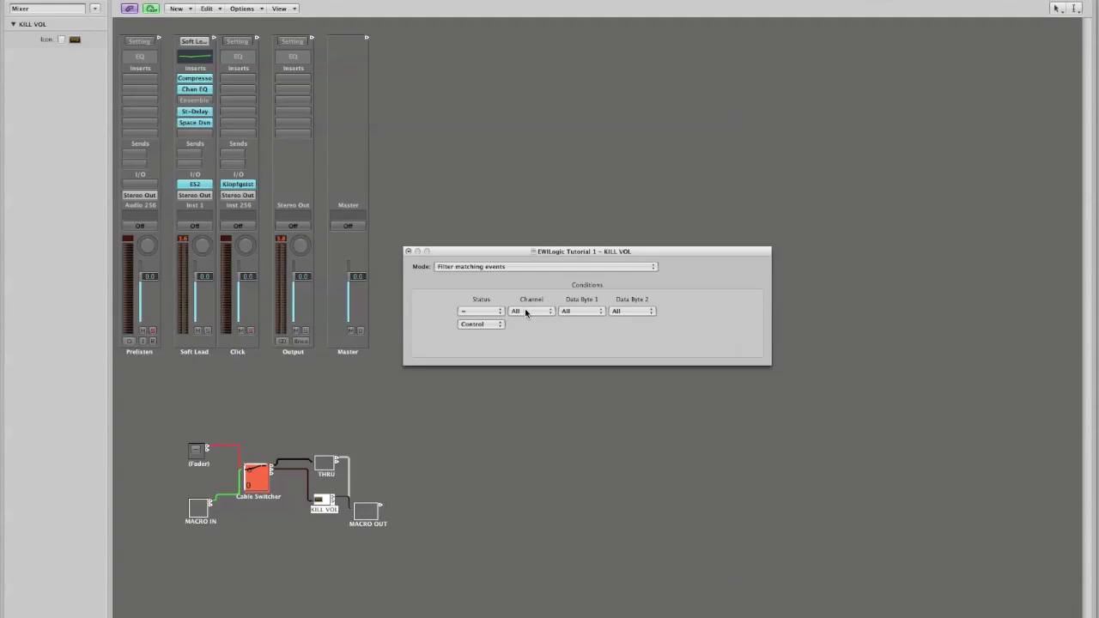
Step: Set Data Byte 1 to = 7 and close the Transformer window
{"action": "left_click", "coordinate": [588, 313]}
{"action": "left_click", "coordinate": [583, 322]}
{"action": "left_click", "coordinate": [602, 324]}
{"action": "left_click", "coordinate": [602, 325]}
{"action": "left_click", "coordinate": [602, 325]}
{"action": "left_click", "coordinate": [408, 250]}
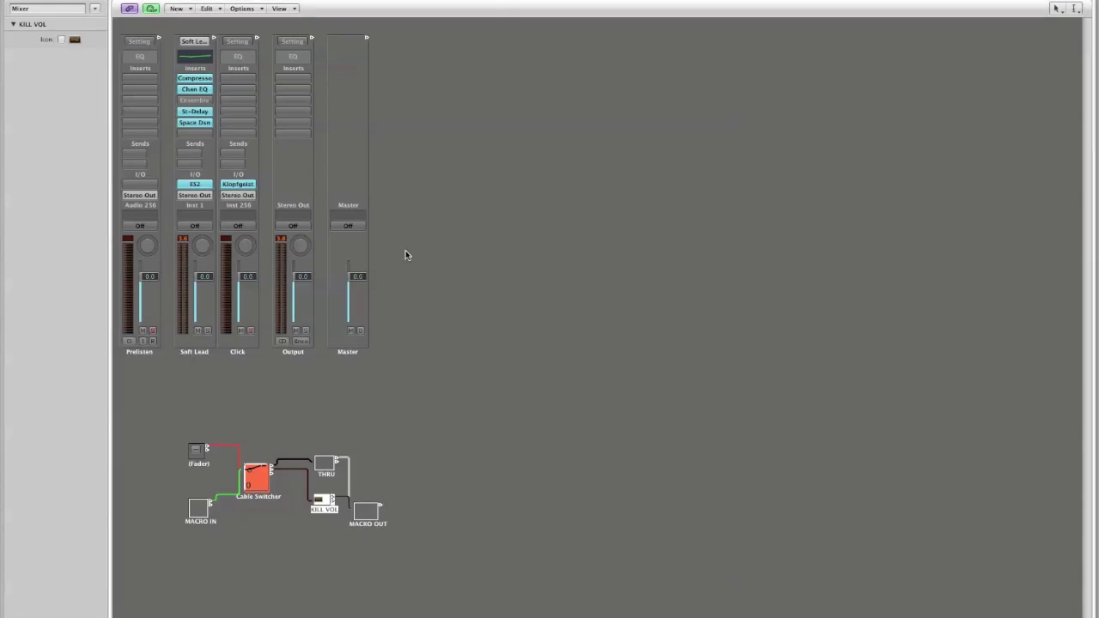